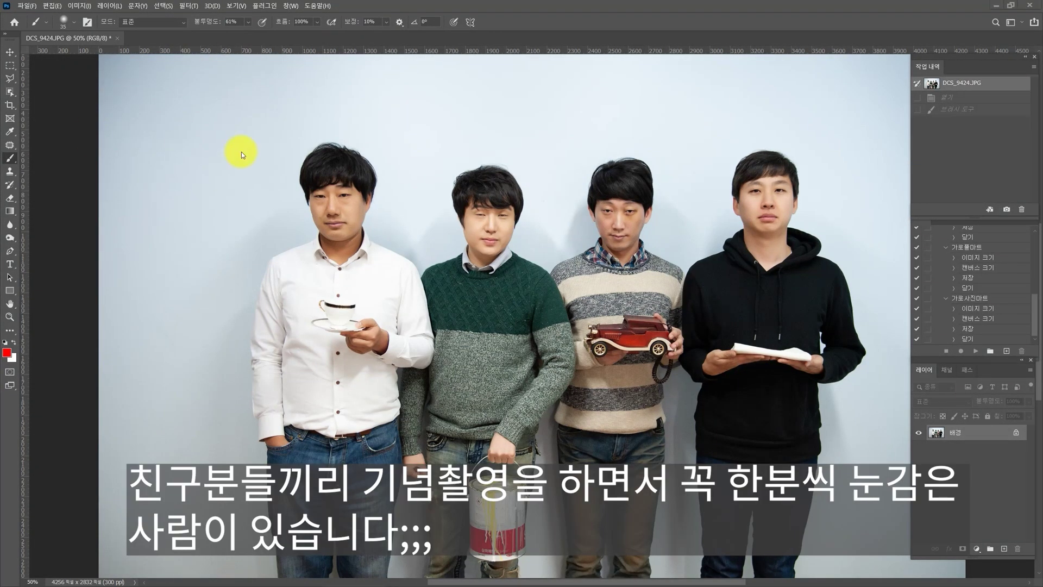
Step: Circle the head of the man in the green sweater in red in both photos, with DCS_9424.JPG in a floating window
{"action": "left_click", "coordinate": [446, 285]}
{"action": "mouse_move", "coordinate": [447, 285]}
{"action": "left_mouse_down"}
{"action": "mouse_move", "coordinate": [549, 177]}
{"action": "mouse_move", "coordinate": [452, 298]}
{"action": "left_mouse_up"}
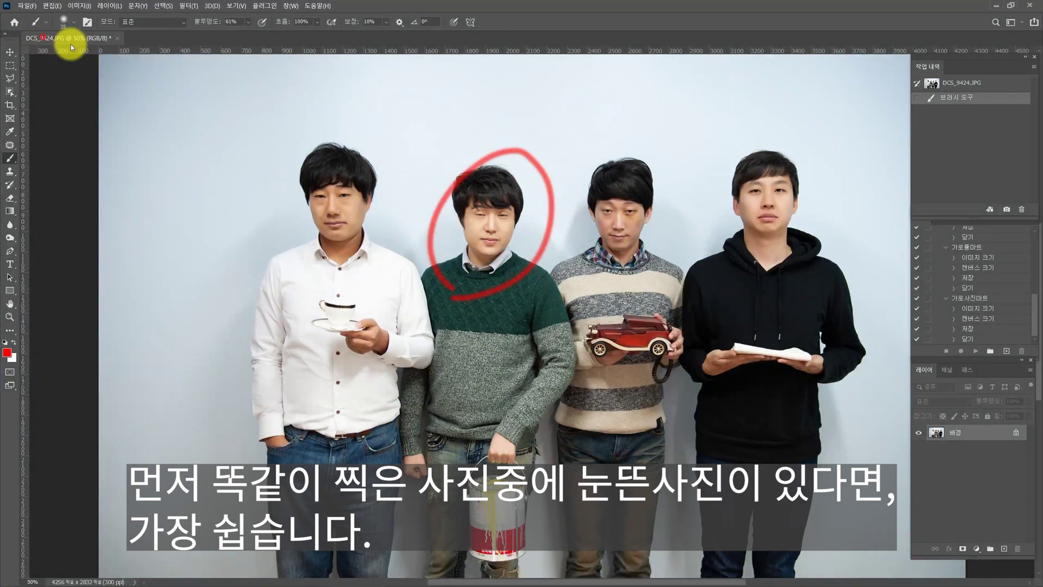
{"action": "left_click_drag", "start_coordinate": [41, 38], "coordinate": [90, 58]}
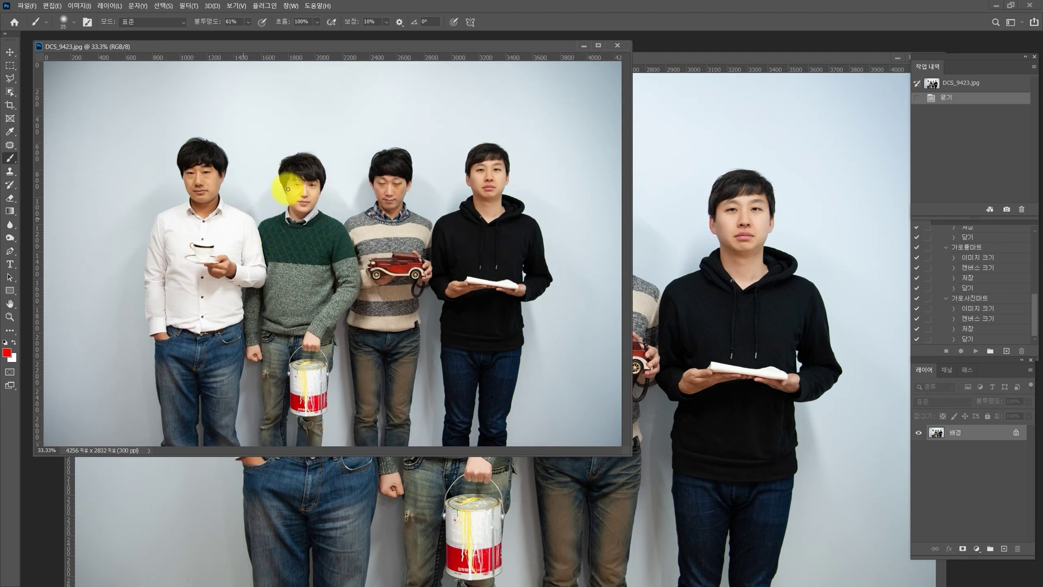
{"action": "mouse_move", "coordinate": [271, 219]}
{"action": "left_mouse_down"}
{"action": "mouse_move", "coordinate": [332, 216]}
{"action": "mouse_move", "coordinate": [274, 229]}
{"action": "left_mouse_up"}
{"action": "left_click", "coordinate": [663, 59]}
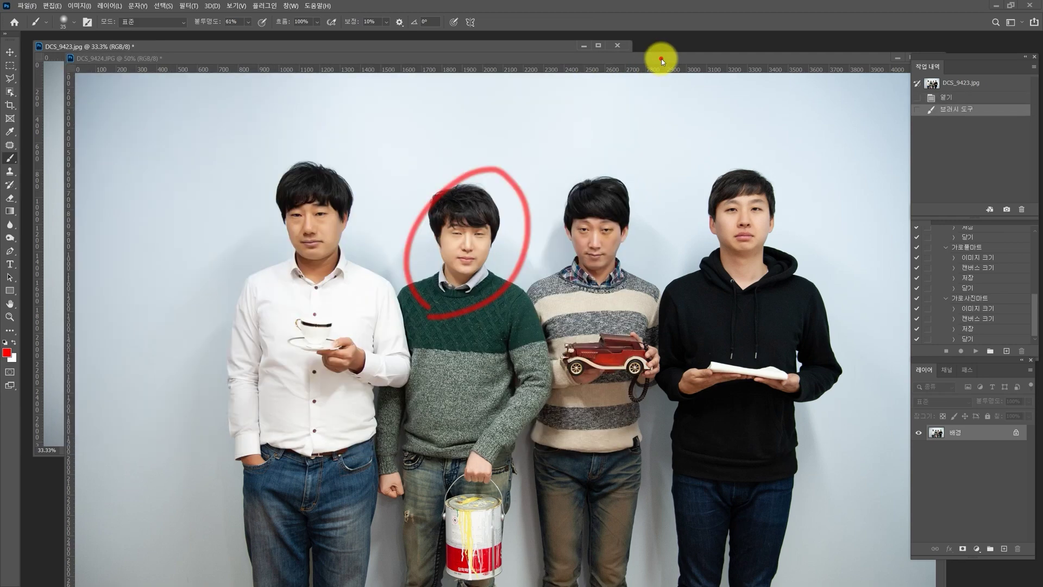
{"action": "left_click", "coordinate": [284, 45]}
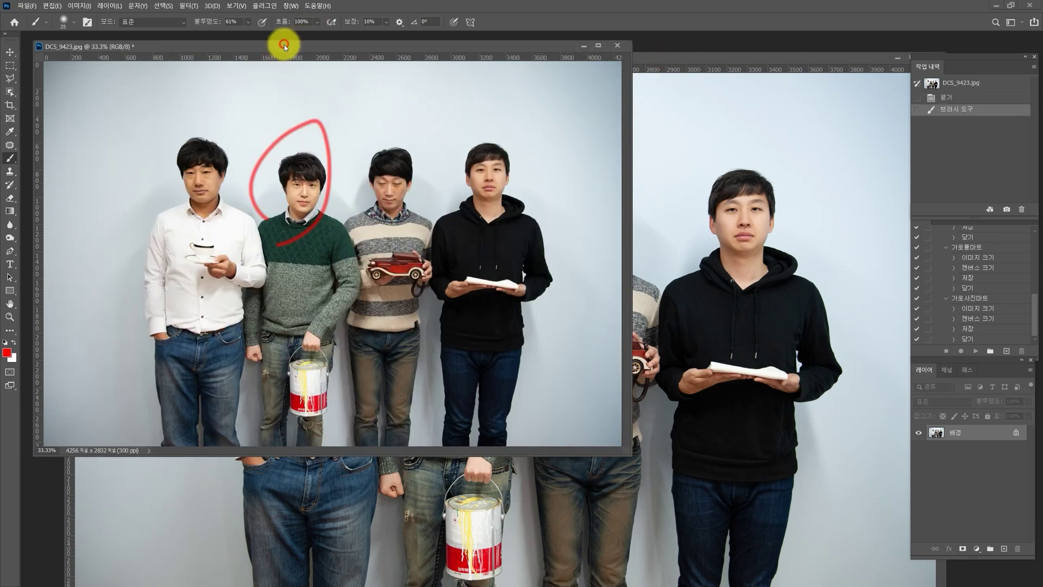
Step: Choose the Polygonal Lasso tool for working on the open-eyed face in DCS_9423.jpg
{"action": "scroll", "coordinate": [296, 182], "scroll_direction": "up", "scroll_amount": 5}
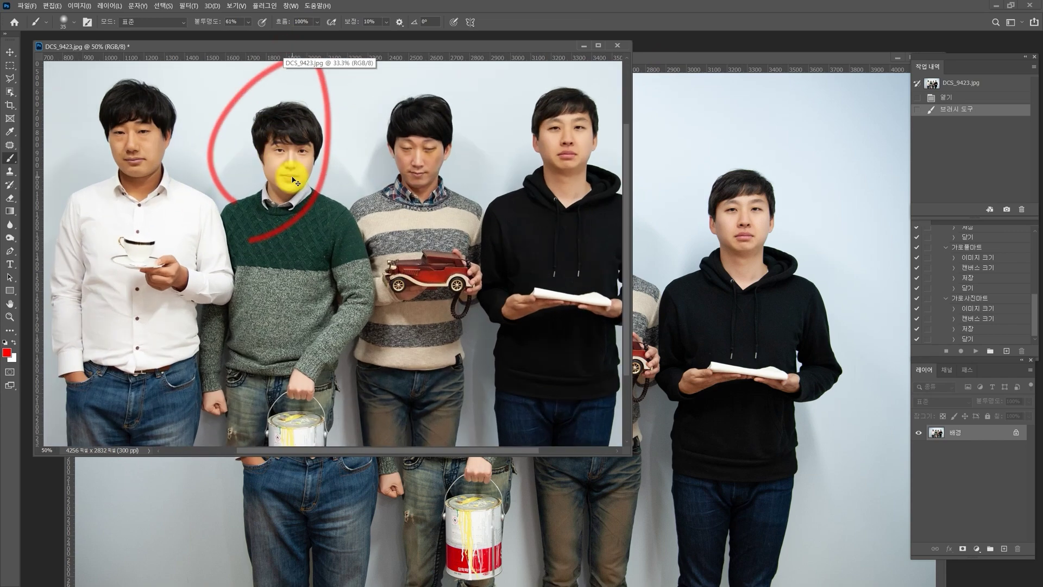
{"action": "key", "text": "h"}
{"action": "left_click_drag", "start_coordinate": [294, 174], "coordinate": [346, 257]}
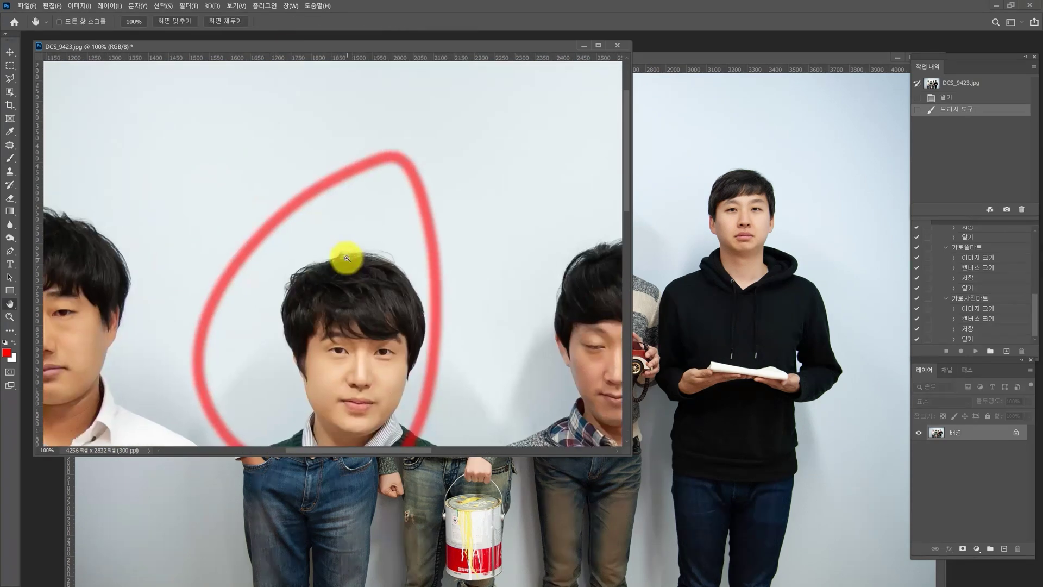
{"action": "scroll", "coordinate": [346, 257], "scroll_direction": "up", "scroll_amount": 1}
{"action": "left_click_drag", "start_coordinate": [412, 443], "coordinate": [303, 246]}
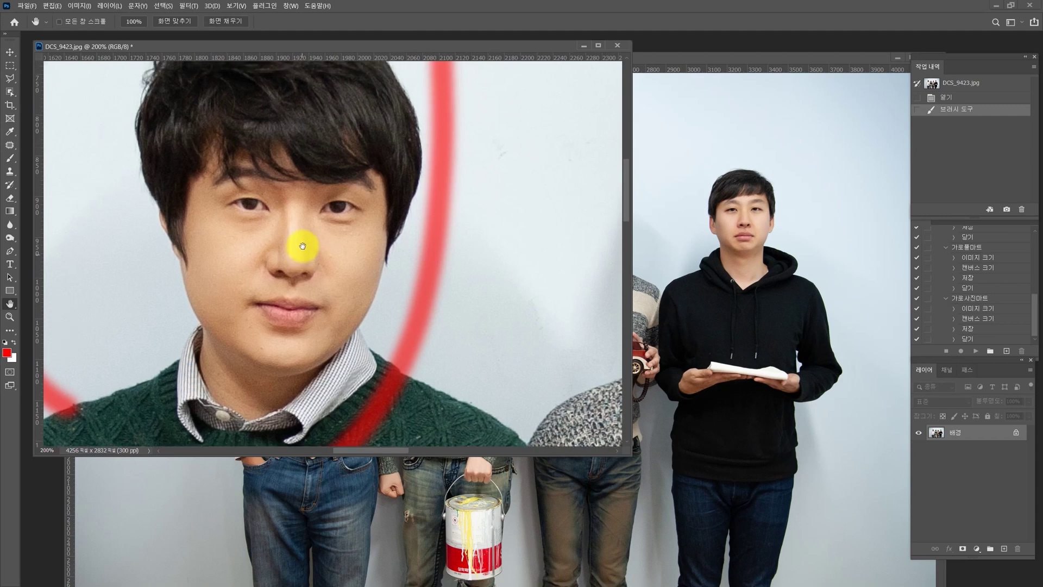
{"action": "key", "text": "l"}
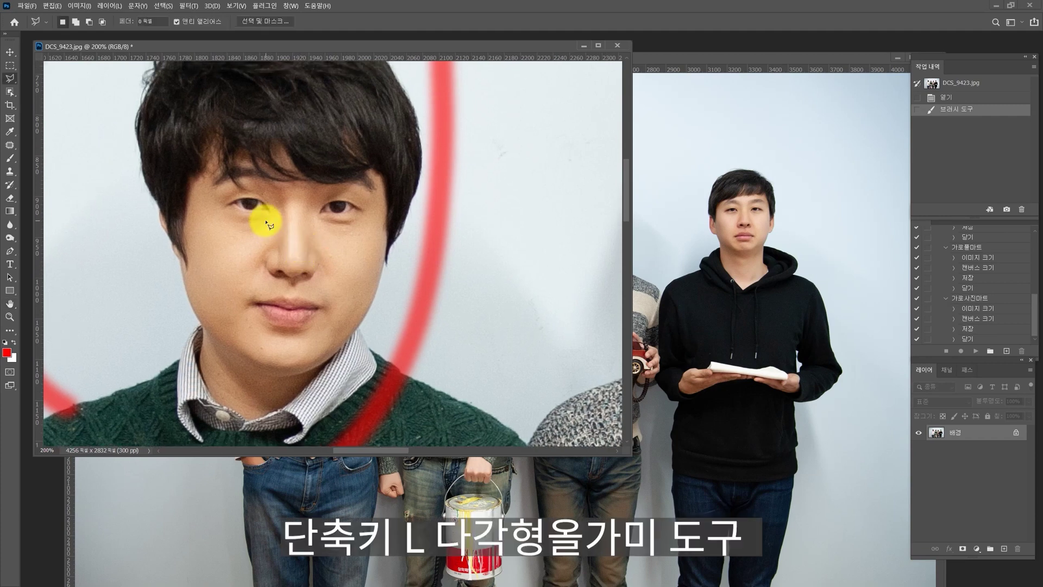
{"action": "right_click", "coordinate": [10, 79]}
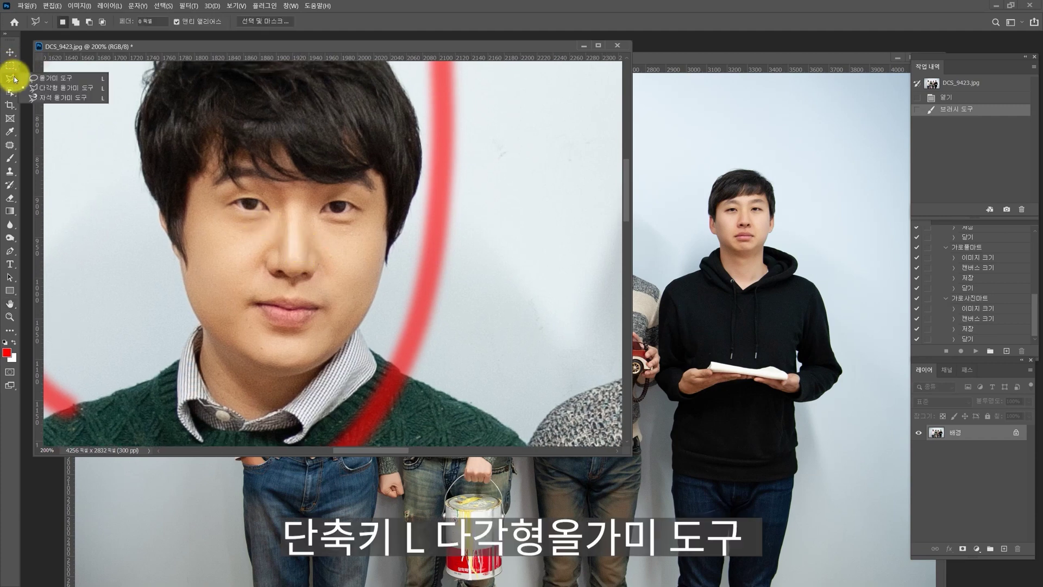
{"action": "left_click", "coordinate": [40, 87]}
{"action": "right_click", "coordinate": [7, 80]}
{"action": "left_click", "coordinate": [41, 79]}
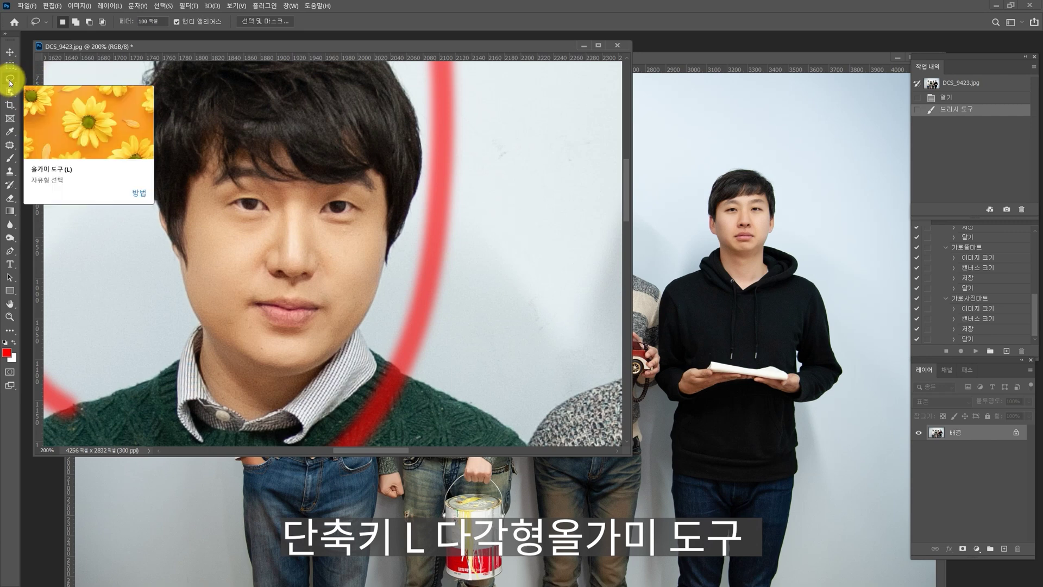
{"action": "right_click", "coordinate": [9, 80]}
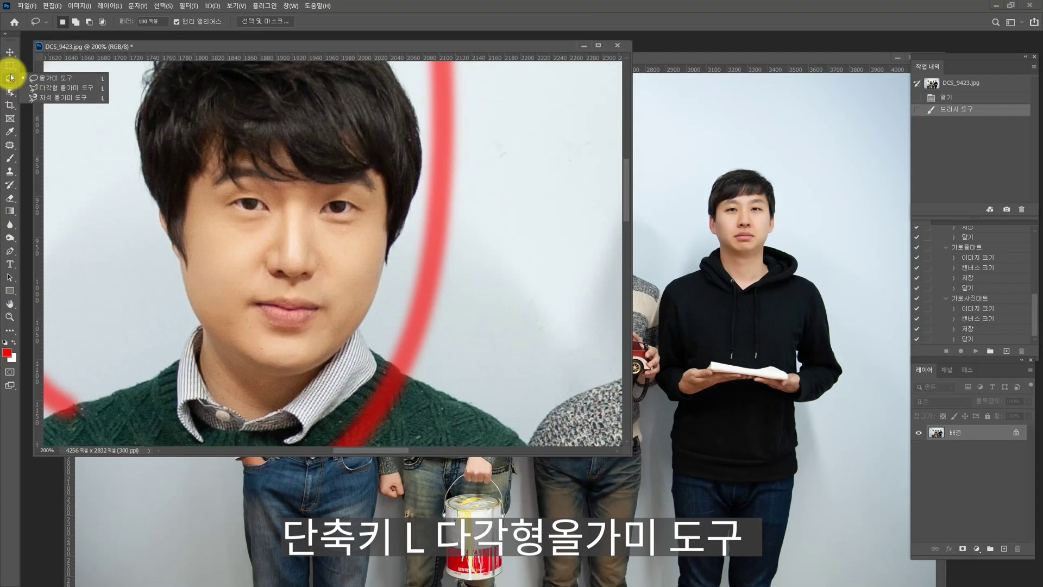
{"action": "left_click", "coordinate": [43, 88]}
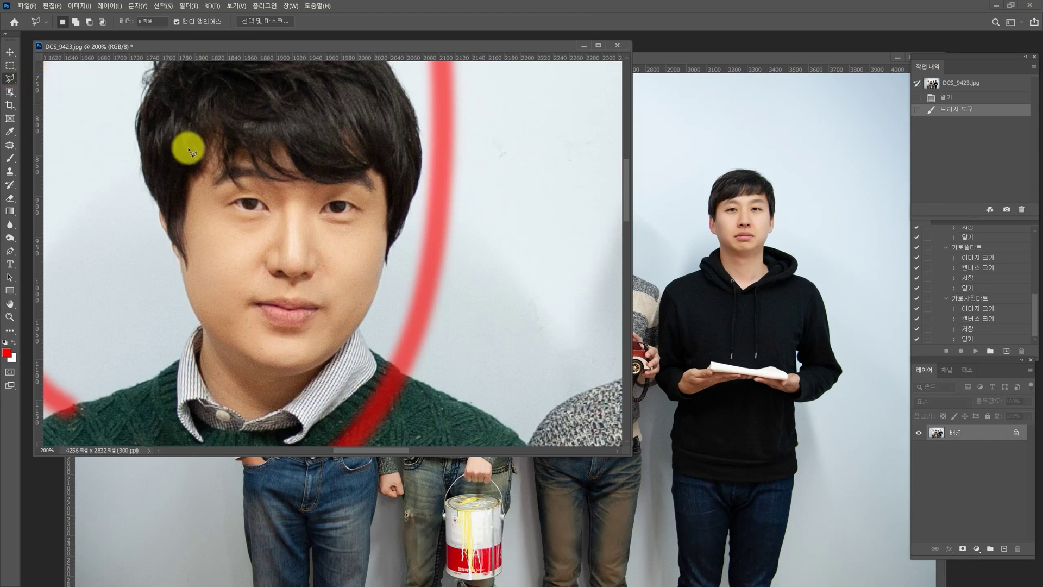
Step: Outline a closed polygonal selection around both open eyes, from below the eyebrows to just under the eyes
{"action": "left_click", "coordinate": [259, 229]}
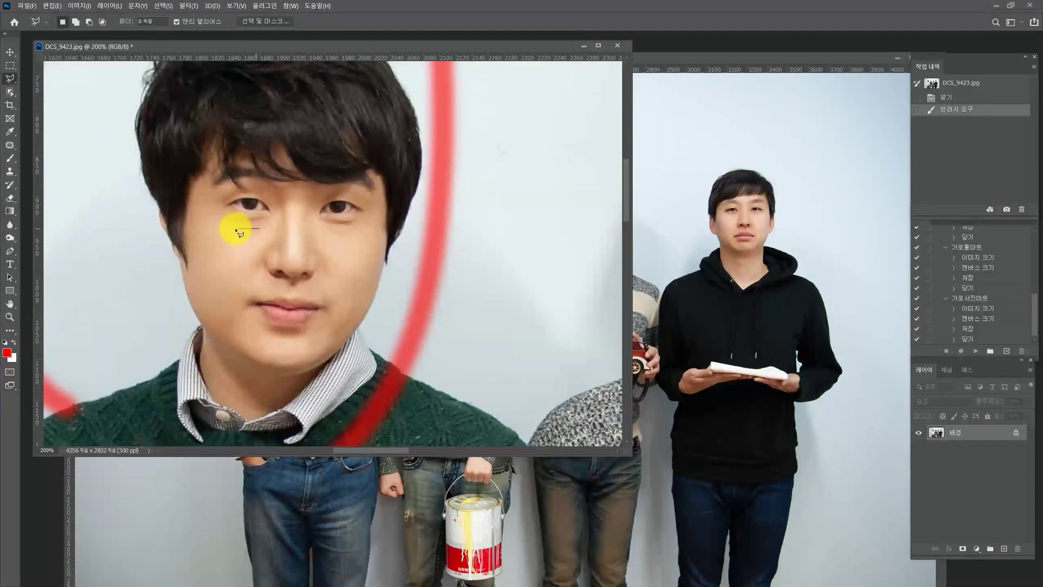
{"action": "left_click", "coordinate": [208, 219]}
{"action": "left_click", "coordinate": [206, 191]}
{"action": "left_click", "coordinate": [250, 180]}
{"action": "left_click", "coordinate": [286, 182]}
{"action": "left_click", "coordinate": [329, 184]}
{"action": "left_click", "coordinate": [369, 189]}
{"action": "left_click", "coordinate": [373, 220]}
{"action": "left_click", "coordinate": [298, 232]}
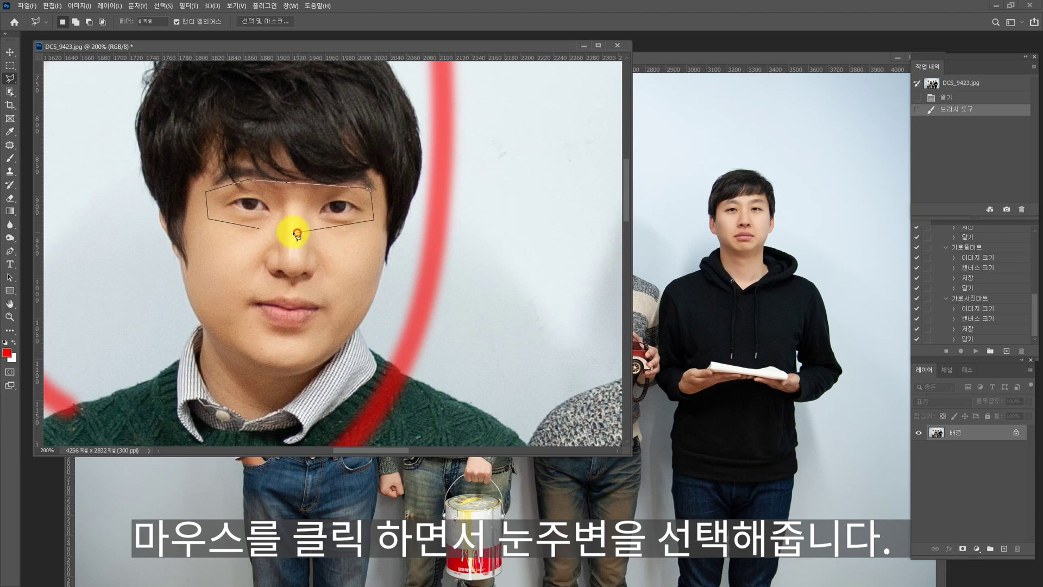
{"action": "left_click", "coordinate": [261, 229]}
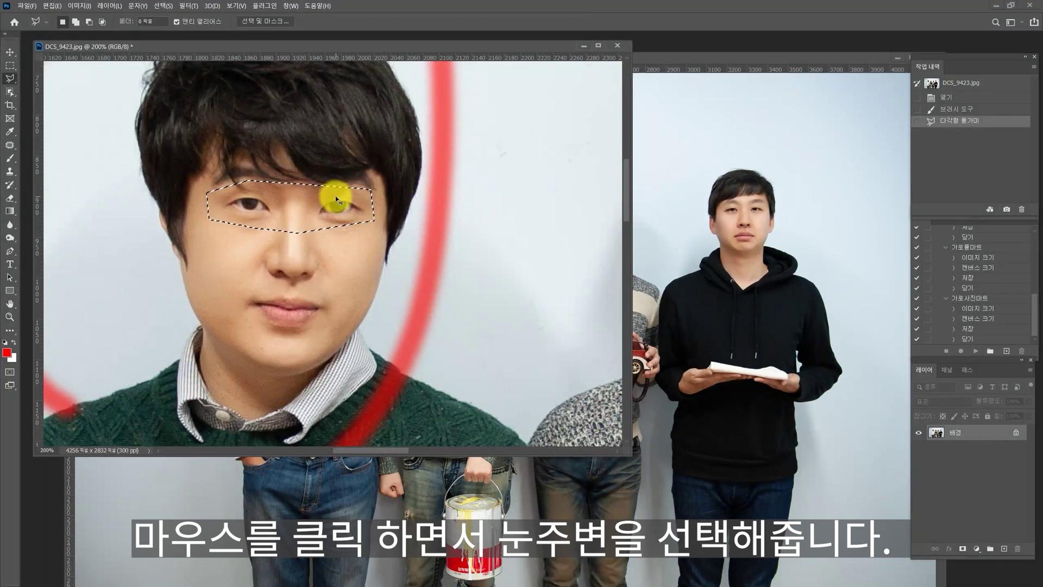
Step: Switch to DCS_9424.JPG and revert it to its opening history snapshot to remove the red circle
{"action": "left_click", "coordinate": [663, 57]}
{"action": "key", "text": "ctrl+plus"}
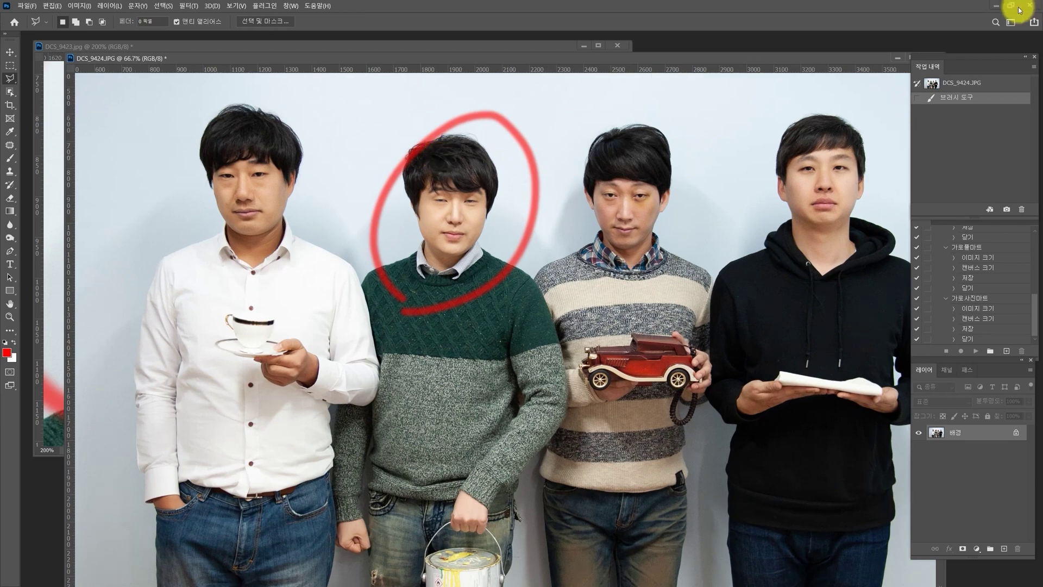
{"action": "left_click", "coordinate": [932, 83]}
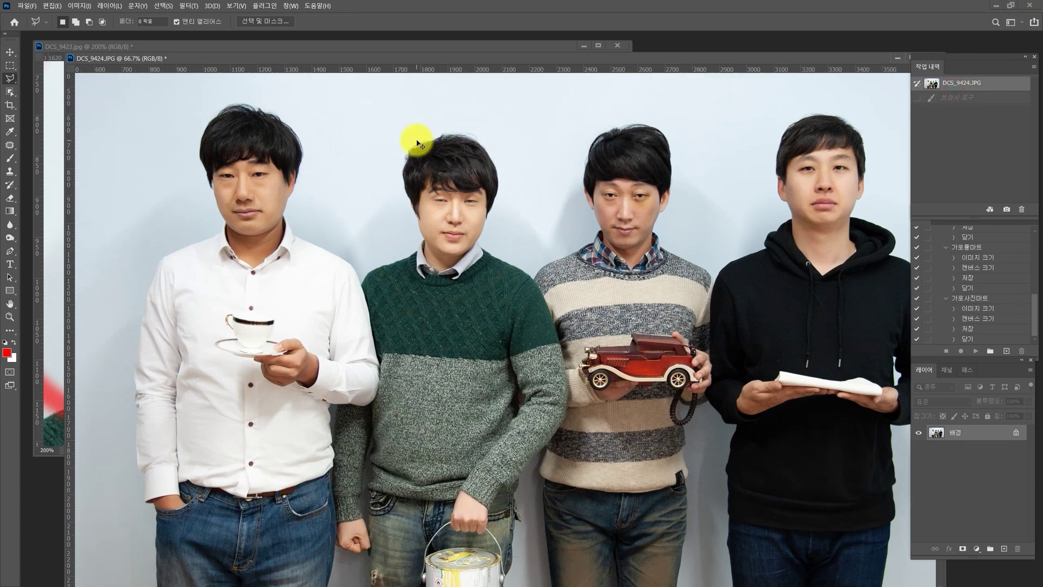
Step: Paste the eye area copied from DCS_9423.jpg as a new layer and move it over the man's closed eyes
{"action": "key", "text": "ctrl+v"}
{"action": "key", "text": "v"}
{"action": "left_click_drag", "start_coordinate": [495, 326], "coordinate": [422, 331]}
{"action": "key", "text": "ctrl+plus"}
{"action": "key", "text": "ctrl+plus"}
{"action": "key", "text": "ctrl+plus"}
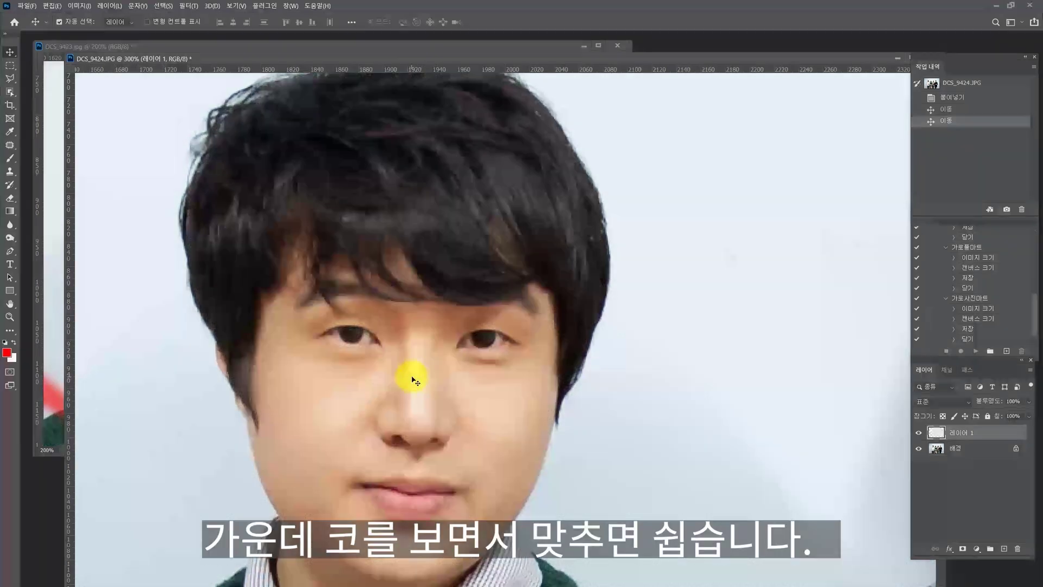
Step: Compare the face with and without the pasted eyes by toggling the visibility of 레이어 1
{"action": "left_click", "coordinate": [924, 434]}
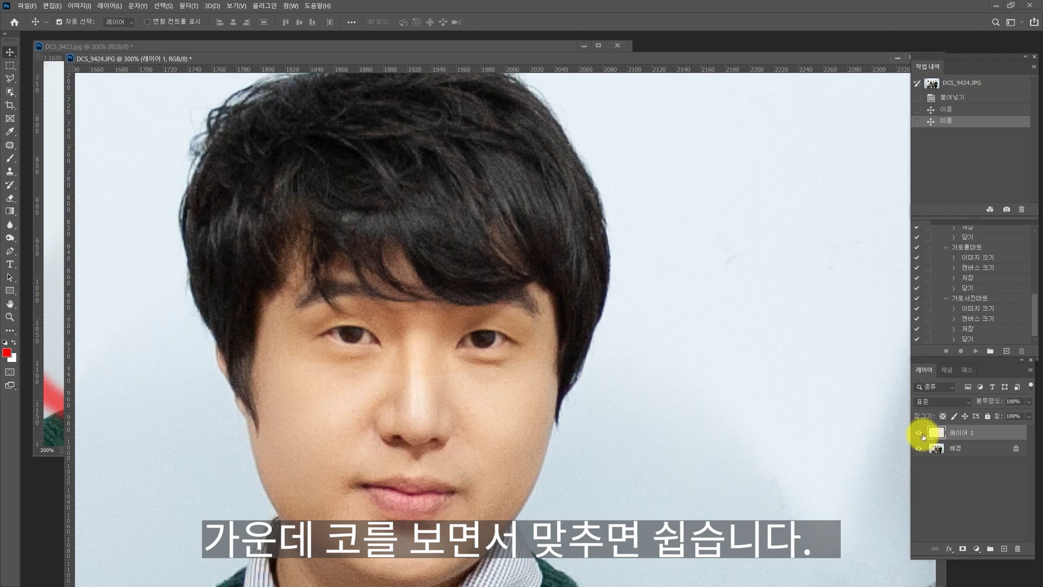
{"action": "left_click", "coordinate": [919, 433]}
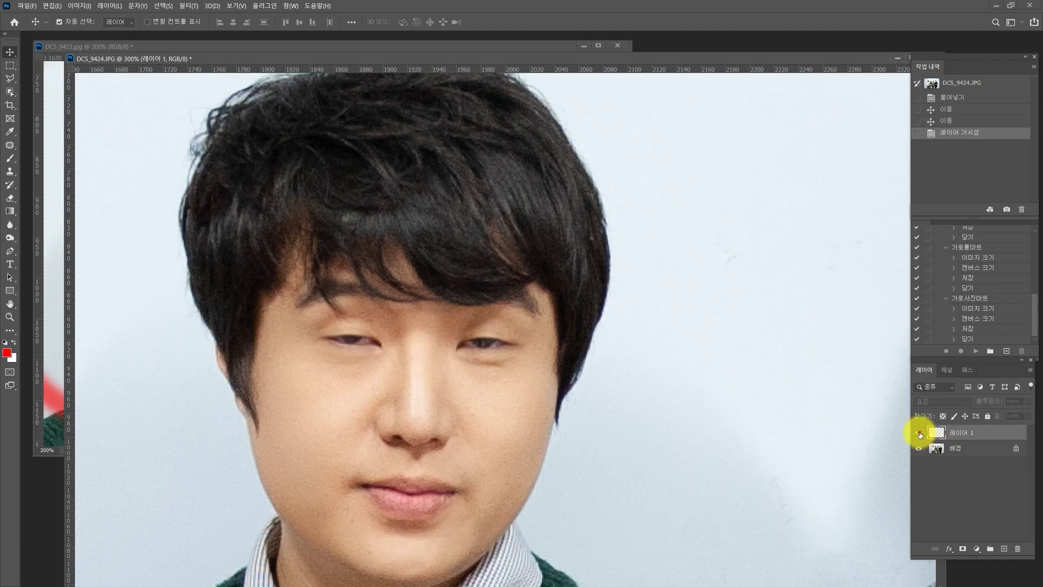
{"action": "left_click", "coordinate": [919, 434]}
{"action": "left_click", "coordinate": [919, 434]}
{"action": "left_click", "coordinate": [920, 433]}
{"action": "left_click", "coordinate": [920, 434]}
{"action": "left_click", "coordinate": [919, 433]}
{"action": "left_click", "coordinate": [919, 433]}
{"action": "left_click", "coordinate": [919, 433]}
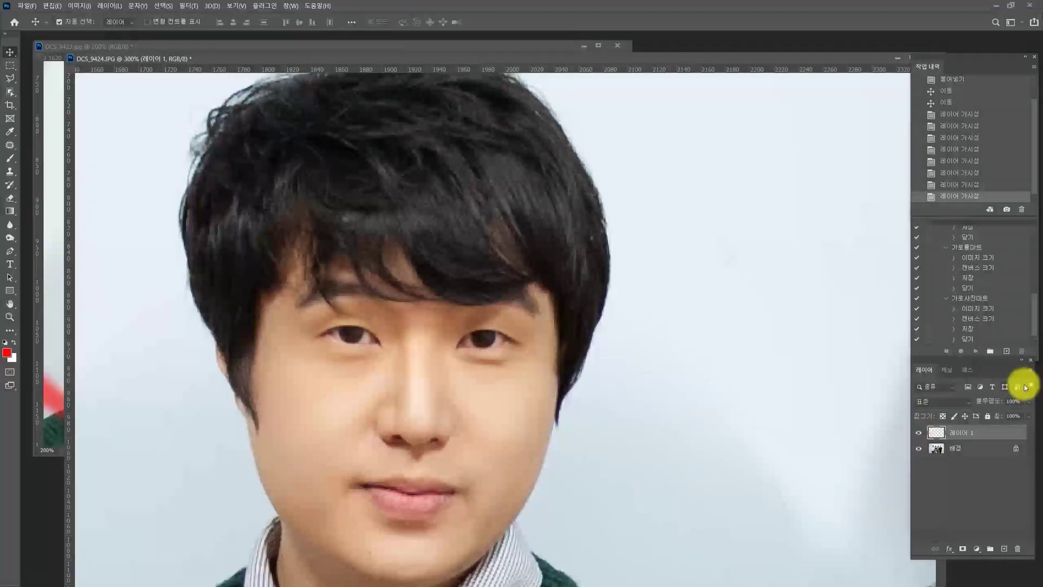
Step: Fine-tune the position of the pasted eyes at 55% layer opacity, and restore the layer's opacity to 100%
{"action": "left_click", "coordinate": [1029, 401]}
{"action": "mouse_move", "coordinate": [1017, 412]}
{"action": "left_mouse_down"}
{"action": "mouse_move", "coordinate": [983, 413]}
{"action": "mouse_move", "coordinate": [1007, 414]}
{"action": "left_mouse_up"}
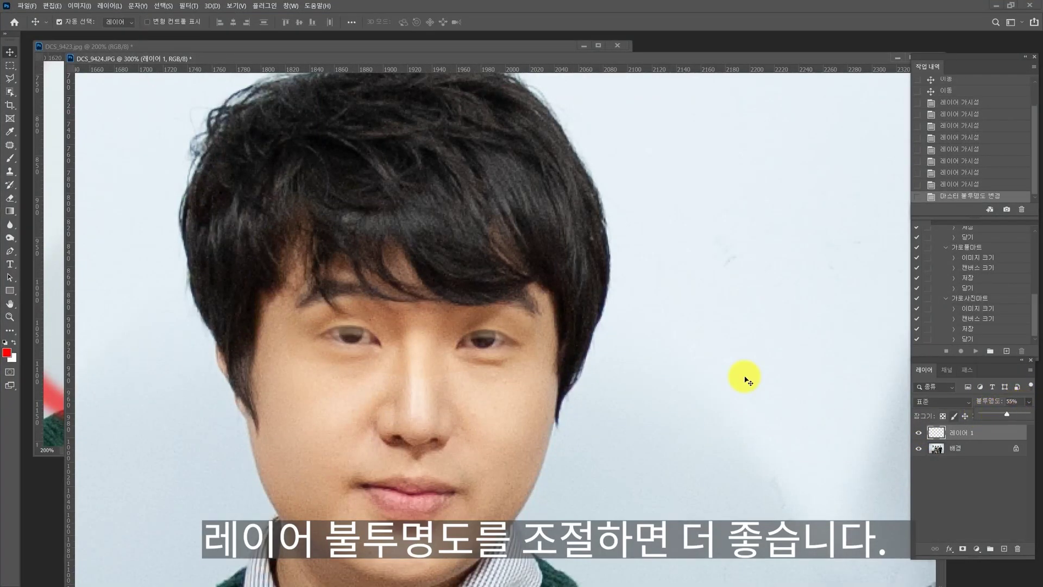
{"action": "mouse_move", "coordinate": [492, 344]}
{"action": "left_mouse_down"}
{"action": "mouse_move", "coordinate": [492, 333]}
{"action": "mouse_move", "coordinate": [498, 339]}
{"action": "left_mouse_up"}
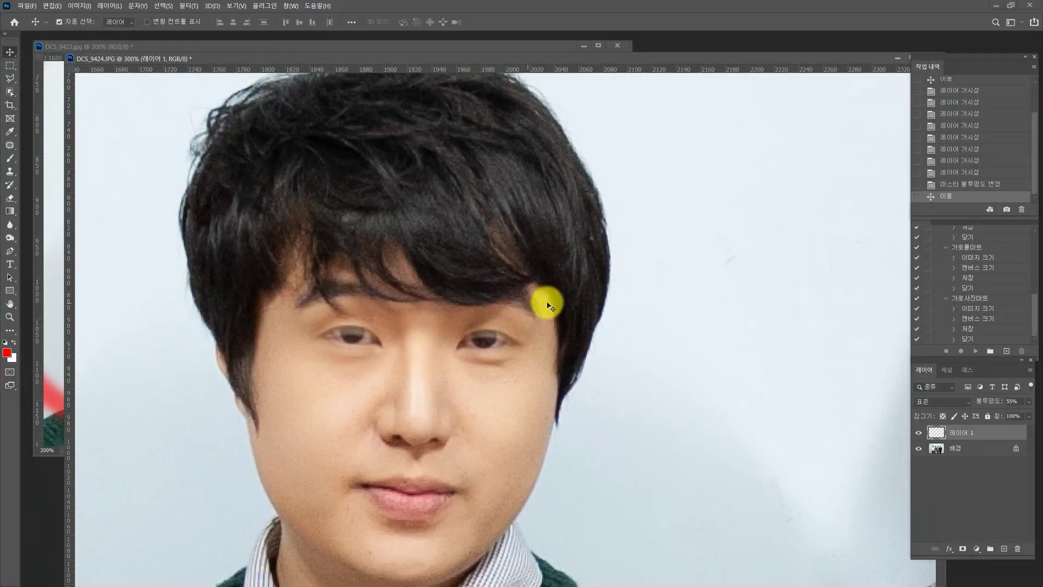
{"action": "left_click", "coordinate": [1026, 406]}
{"action": "left_click_drag", "start_coordinate": [1009, 412], "coordinate": [1035, 411]}
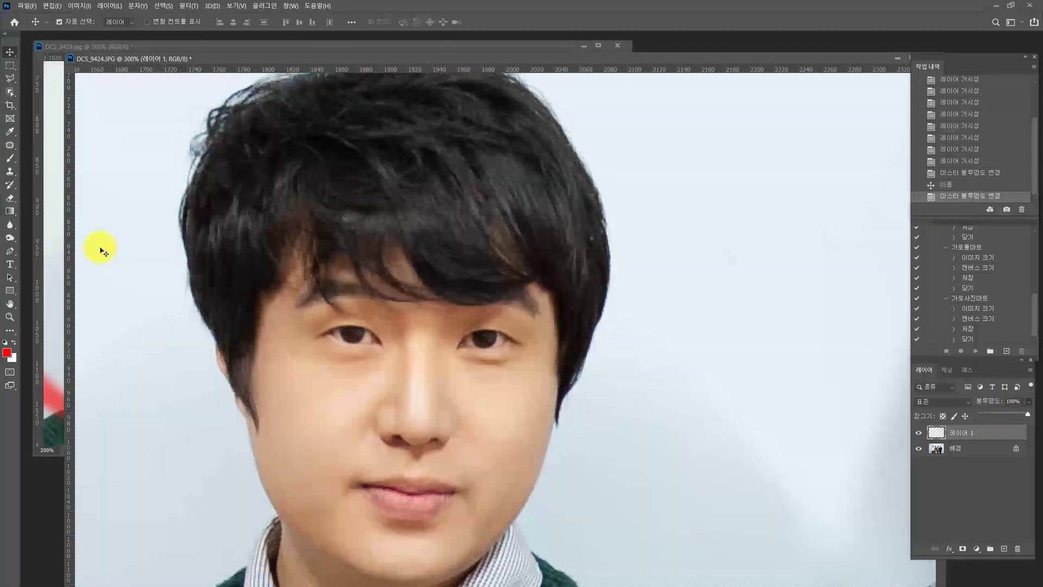
Step: Set the Eraser tool to 52% opacity and check its brush size and hardness
{"action": "key", "text": "e"}
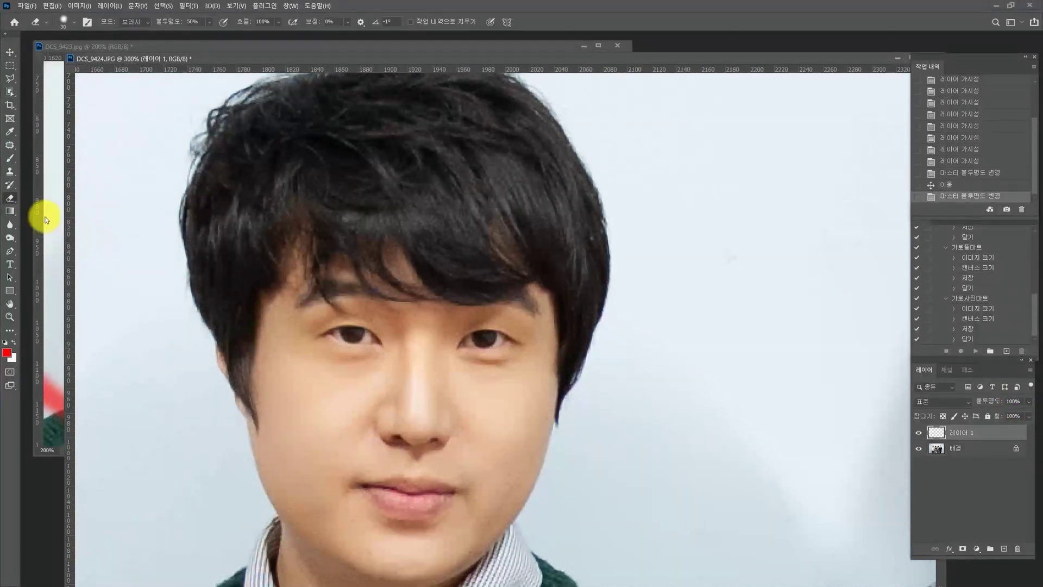
{"action": "right_click", "coordinate": [11, 200]}
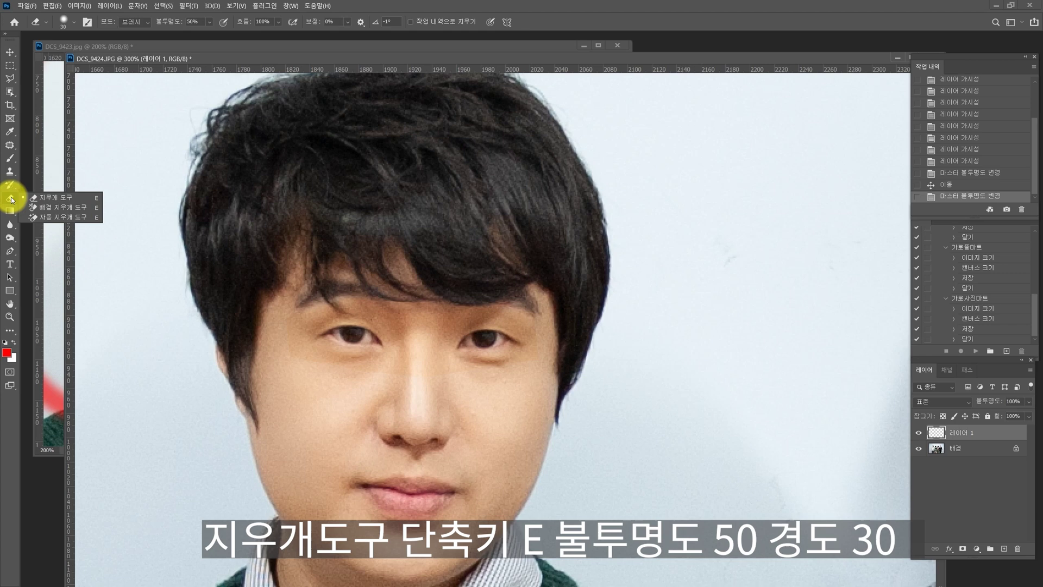
{"action": "left_click", "coordinate": [38, 199]}
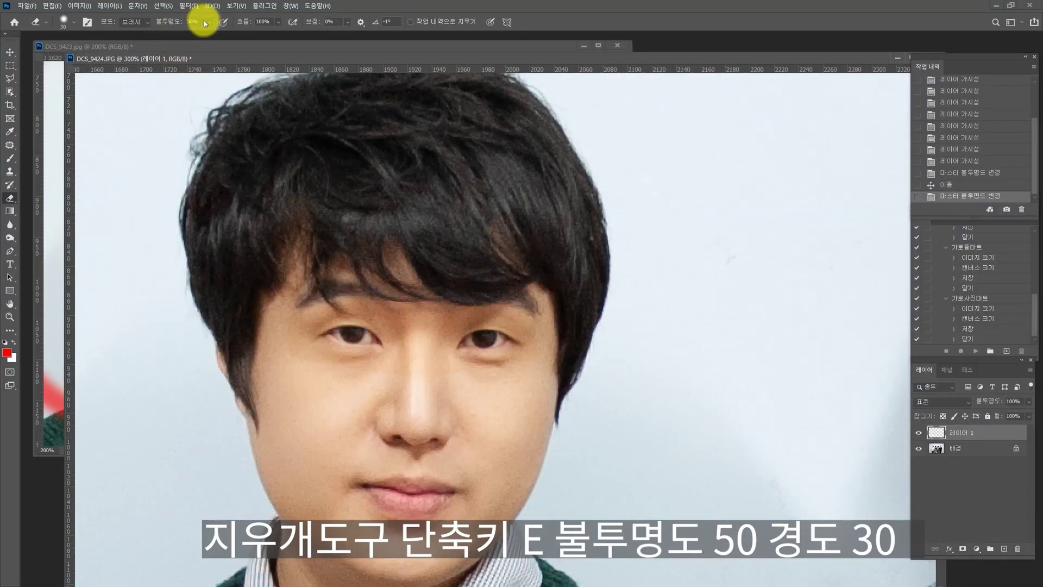
{"action": "left_click_drag", "start_coordinate": [212, 24], "coordinate": [217, 32]}
{"action": "left_click", "coordinate": [317, 5]}
{"action": "left_click", "coordinate": [406, 5]}
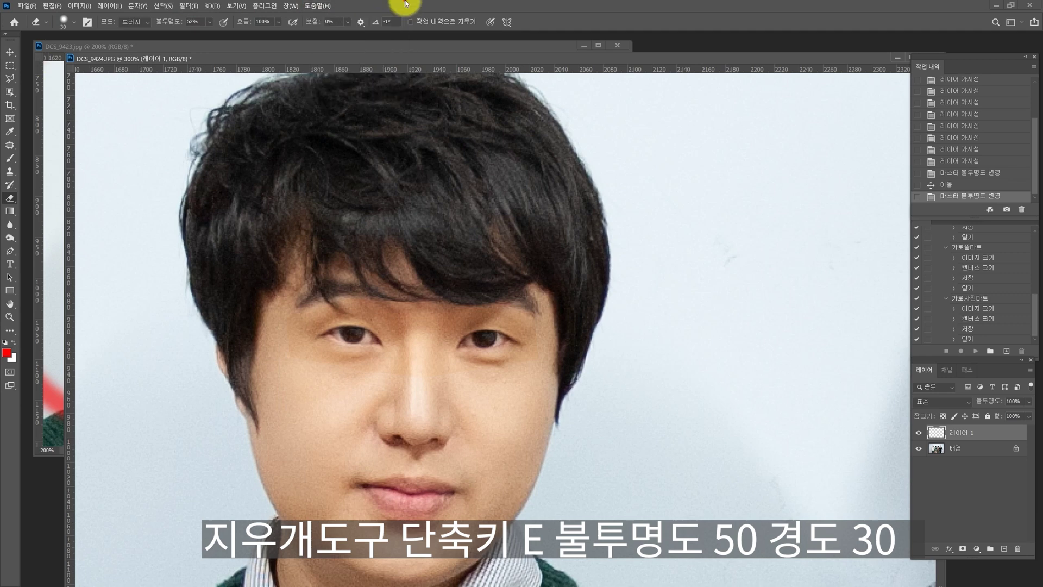
{"action": "left_click", "coordinate": [64, 22]}
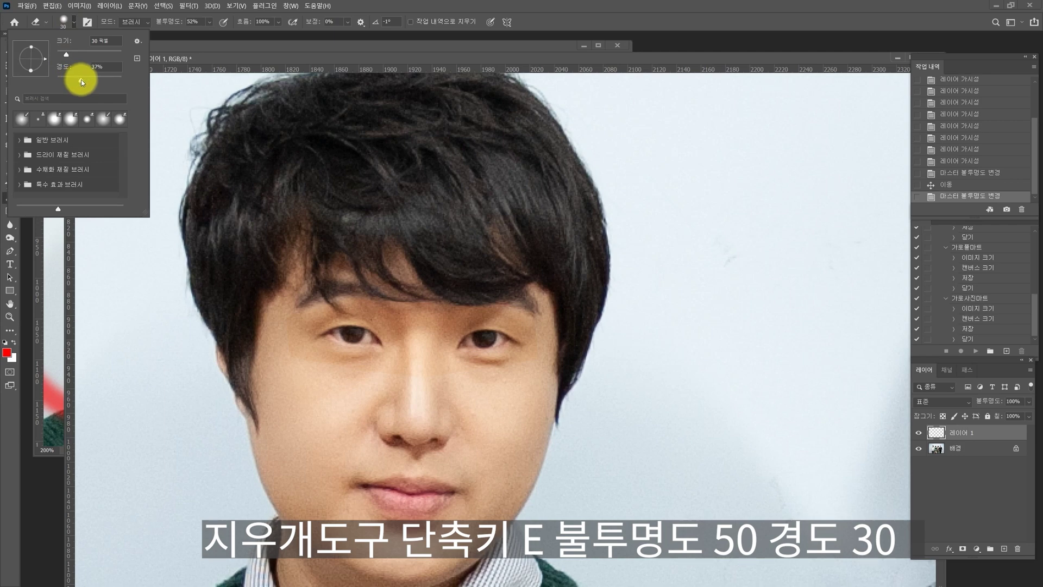
{"action": "left_click", "coordinate": [477, 8]}
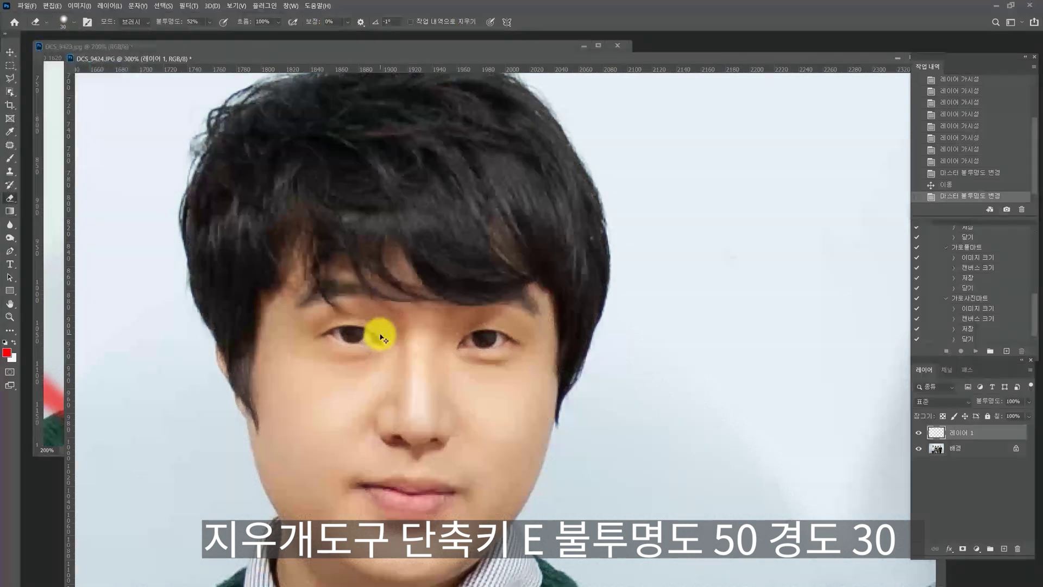
Step: Soften the edges of the pasted eye area on 레이어 1 with Eraser strokes around the brows, nose bridge and cheeks
{"action": "scroll", "coordinate": [380, 335], "scroll_direction": "up", "scroll_amount": 1}
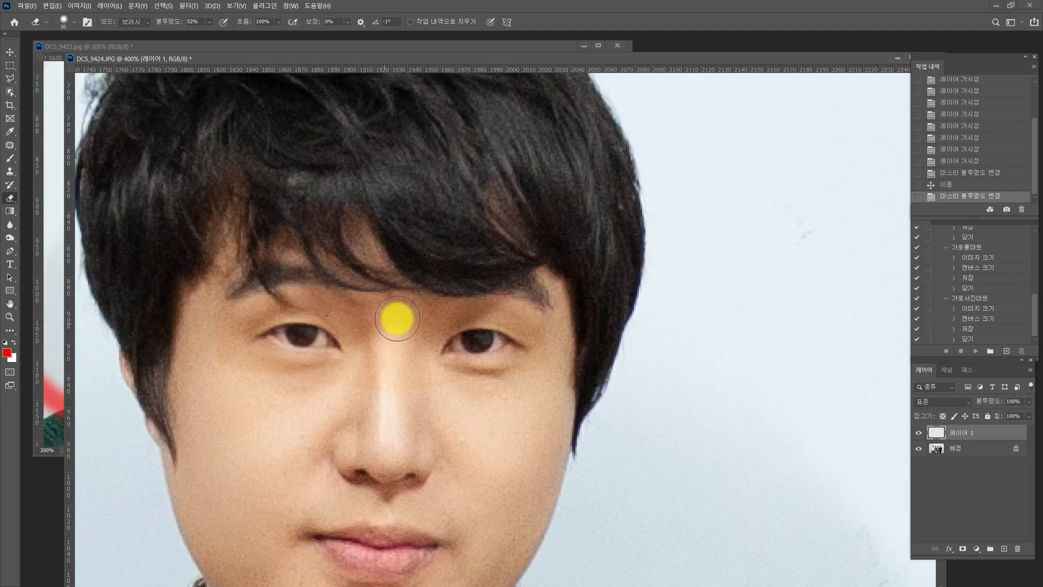
{"action": "left_click", "coordinate": [386, 296]}
{"action": "left_click", "coordinate": [401, 361]}
{"action": "left_click", "coordinate": [403, 361]}
{"action": "left_click", "coordinate": [408, 309]}
{"action": "left_click", "coordinate": [489, 285]}
{"action": "left_click", "coordinate": [386, 327]}
{"action": "left_click", "coordinate": [503, 275]}
{"action": "left_click", "coordinate": [443, 300]}
{"action": "left_click", "coordinate": [377, 342]}
{"action": "left_click", "coordinate": [402, 395]}
{"action": "left_click", "coordinate": [520, 396]}
{"action": "left_click", "coordinate": [536, 302]}
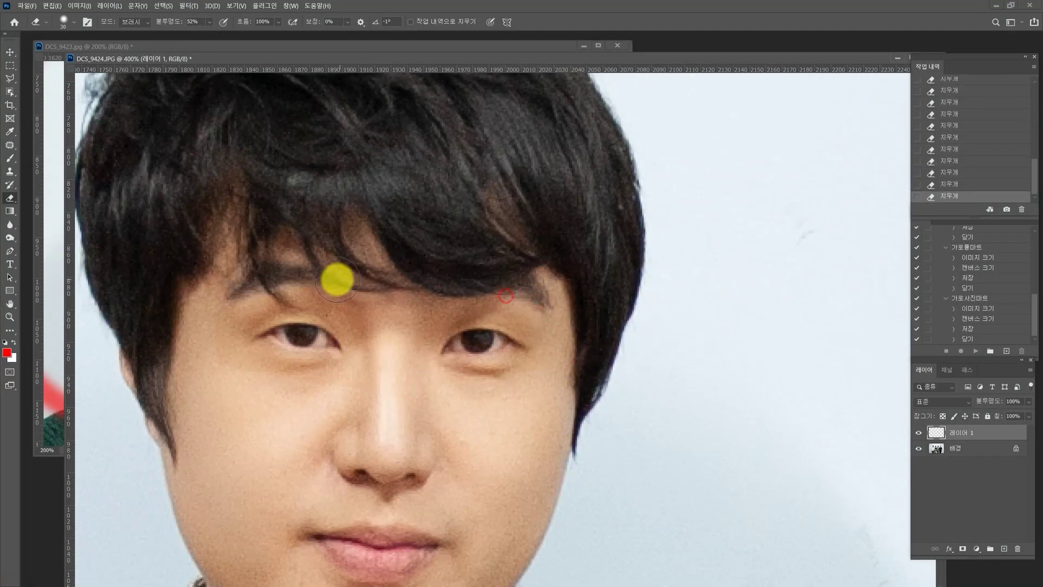
{"action": "left_click", "coordinate": [239, 380]}
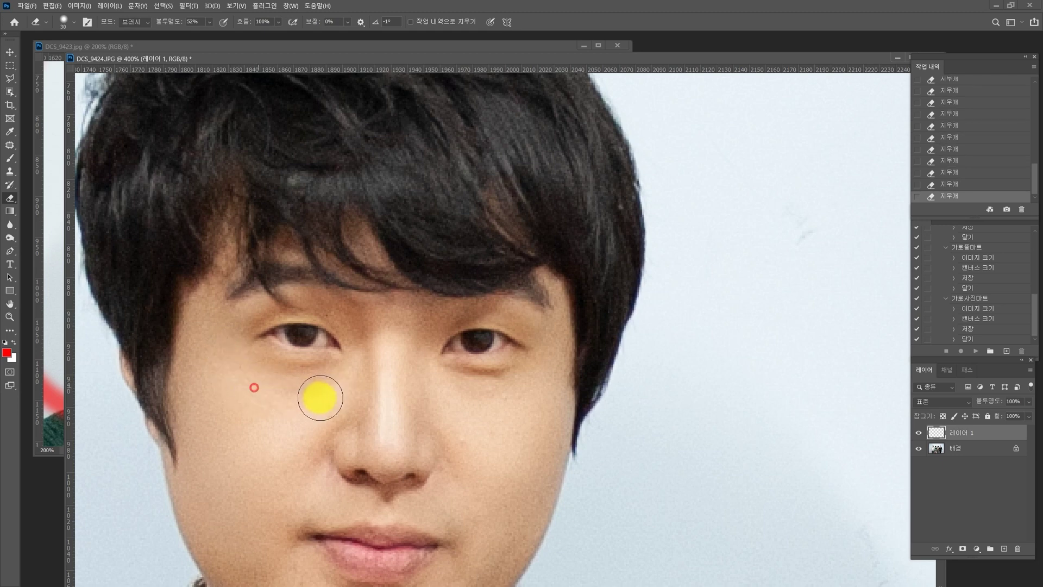
{"action": "left_click", "coordinate": [263, 391]}
{"action": "left_click", "coordinate": [375, 304]}
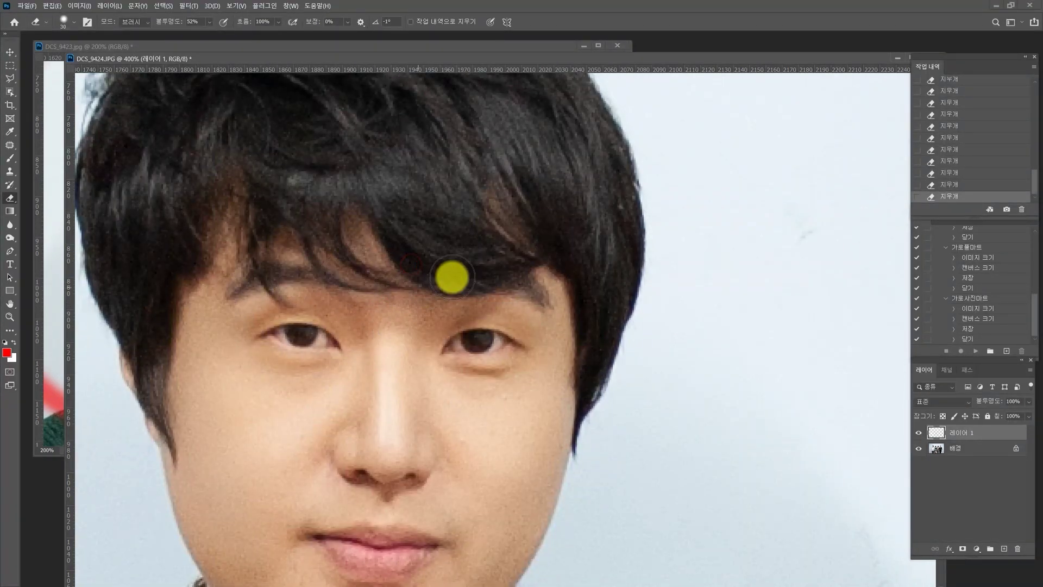
{"action": "left_click", "coordinate": [468, 295]}
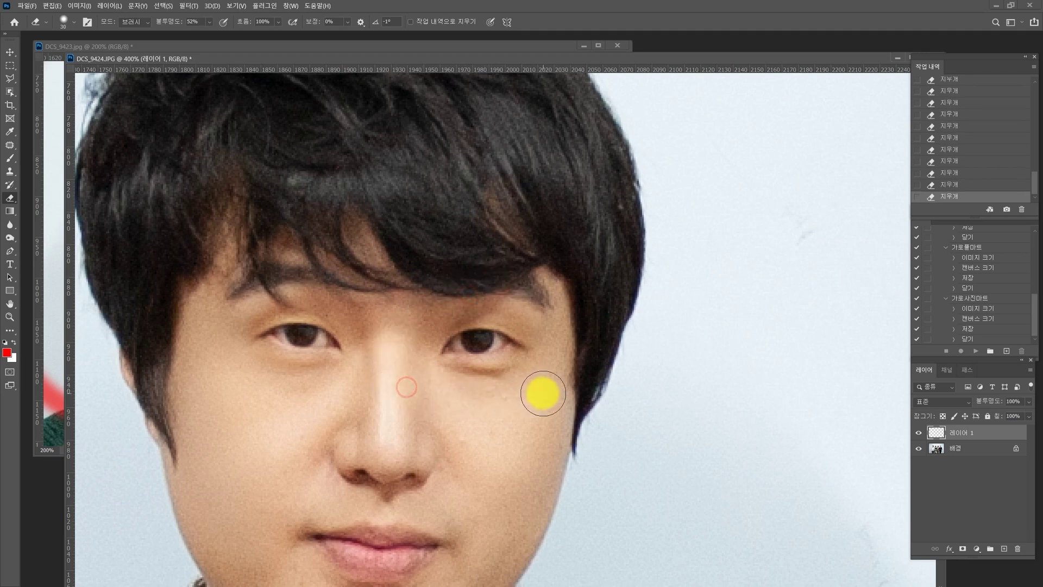
{"action": "left_click", "coordinate": [370, 314]}
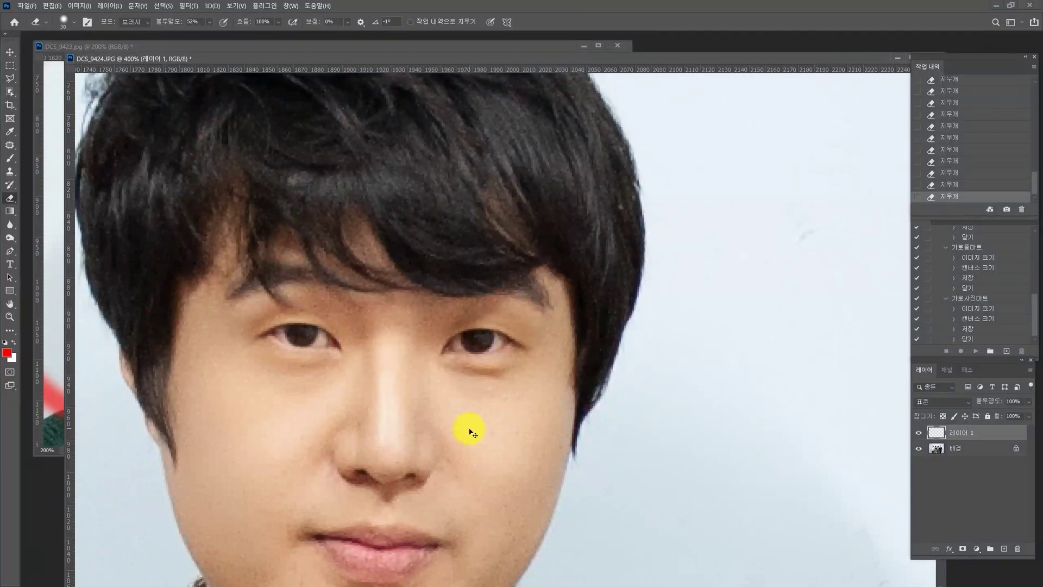
{"action": "scroll", "coordinate": [470, 431], "scroll_direction": "down", "scroll_amount": 6}
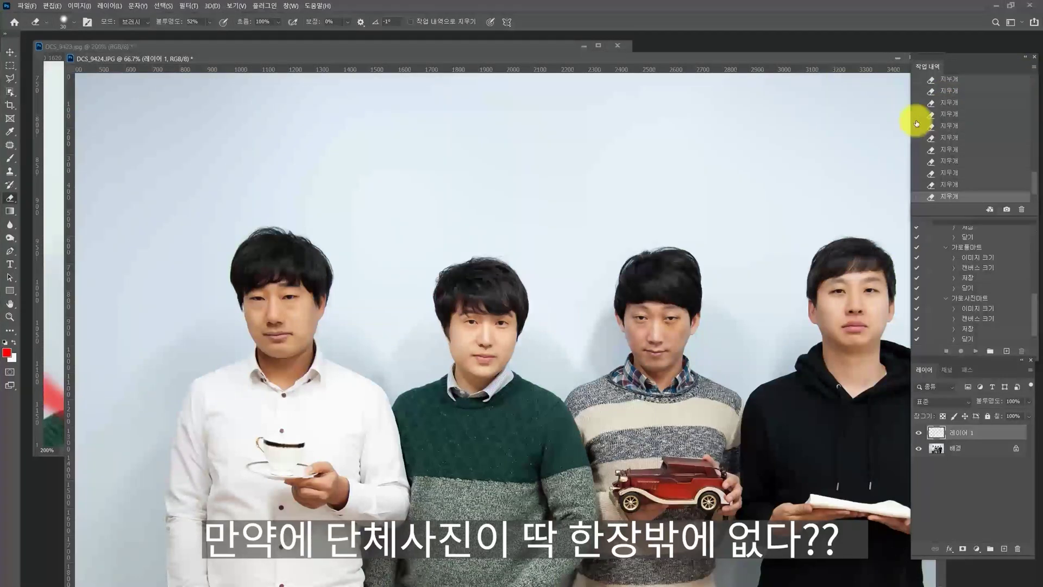
Step: Revert DCS_9424.JPG to its original opened state using the history snapshot
{"action": "scroll", "coordinate": [951, 107], "scroll_direction": "up", "scroll_amount": 3}
{"action": "scroll", "coordinate": [987, 159], "scroll_direction": "up", "scroll_amount": 5}
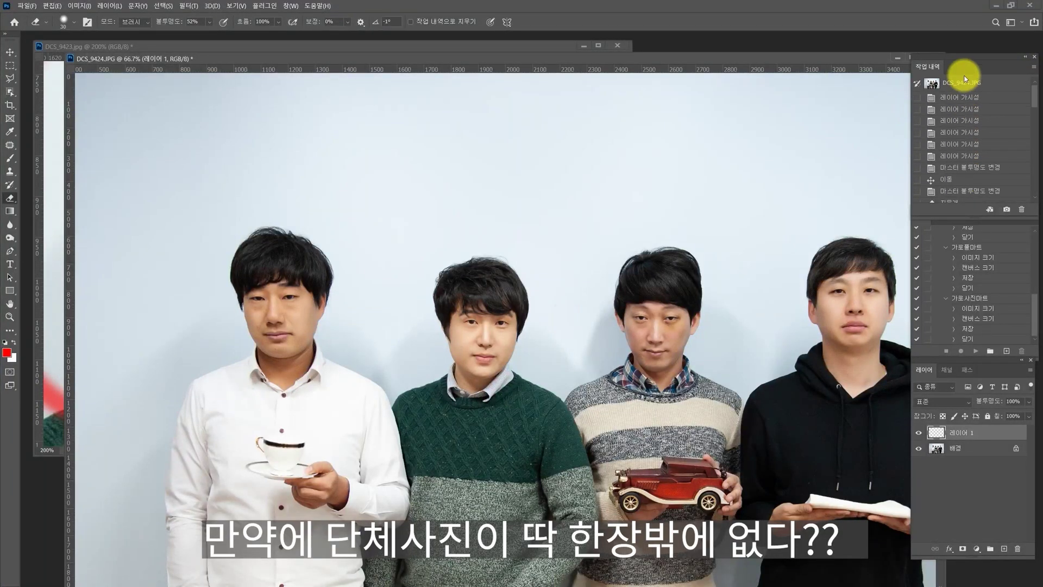
{"action": "left_click", "coordinate": [962, 84]}
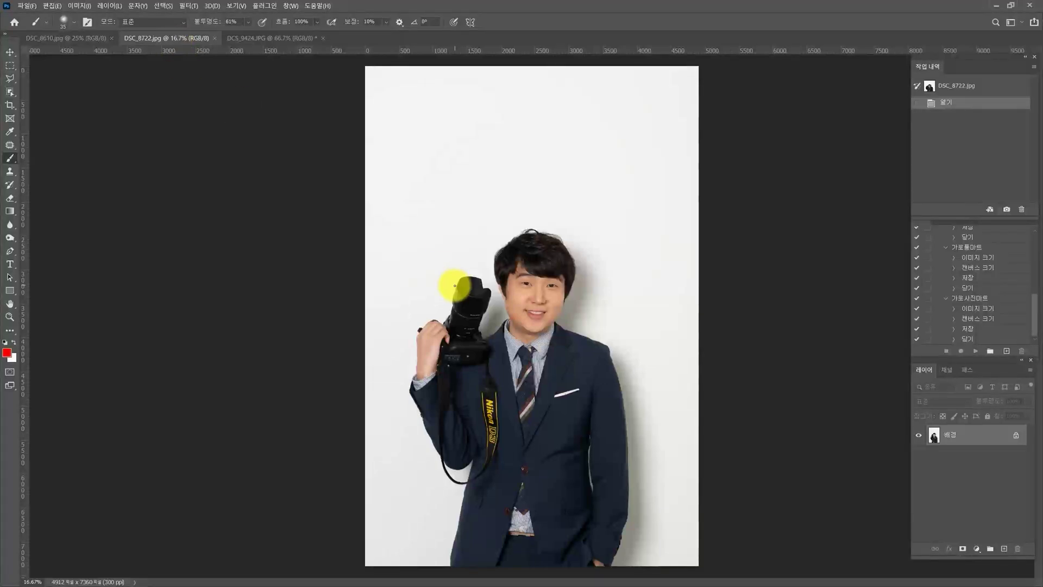
Step: Paint a red X across the man holding the camera in DSC_8722.jpg and compare the photo with DCS_9424.JPG
{"action": "left_click", "coordinate": [441, 199]}
{"action": "left_click", "coordinate": [641, 437], "text": "shift"}
{"action": "left_click", "coordinate": [440, 432]}
{"action": "left_click", "coordinate": [560, 260], "text": "shift"}
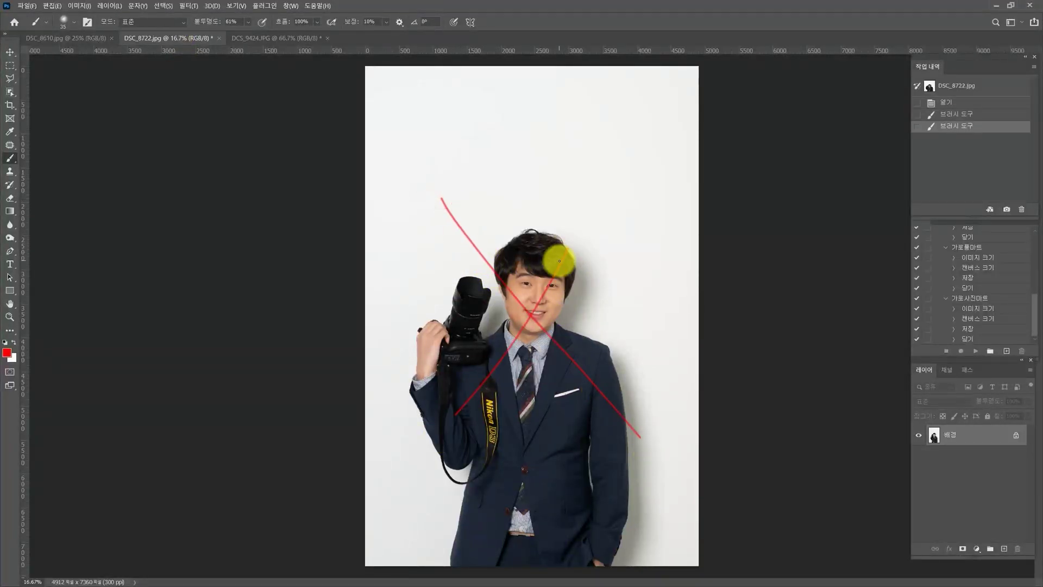
{"action": "key", "text": "ctrl+plus"}
{"action": "key", "text": "ctrl+plus"}
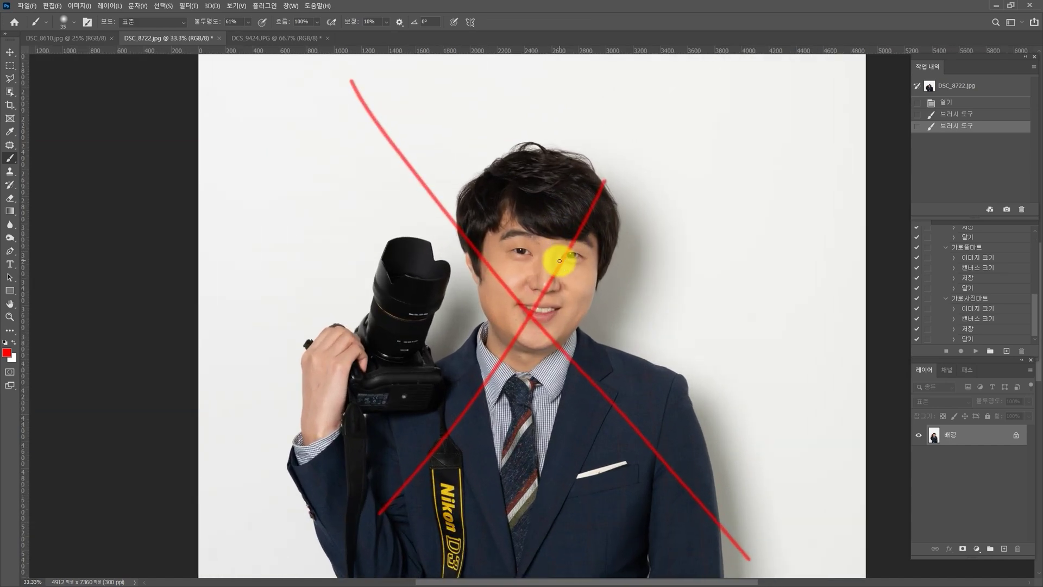
{"action": "left_click", "coordinate": [250, 38]}
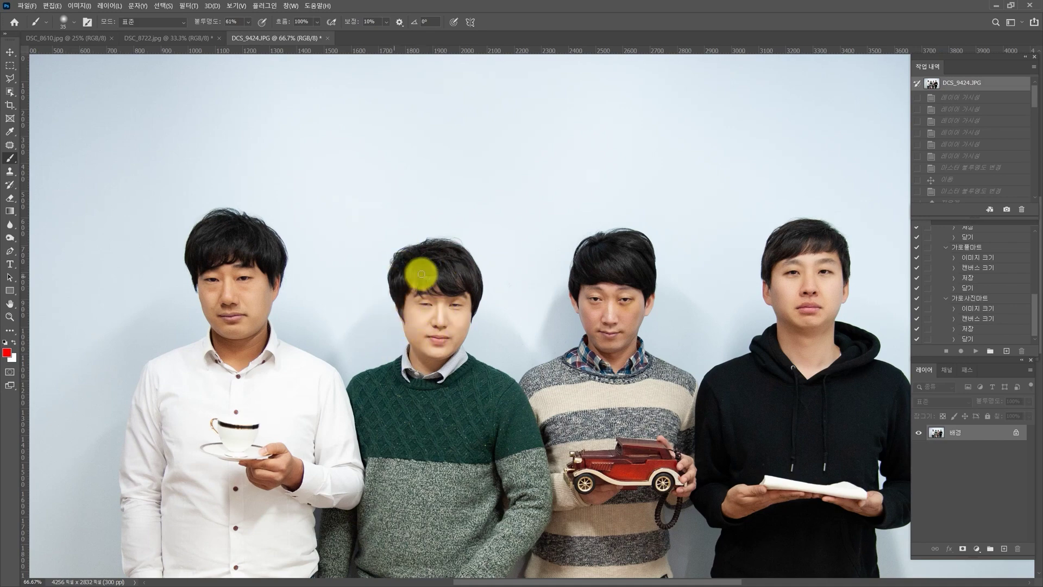
{"action": "left_click", "coordinate": [173, 38]}
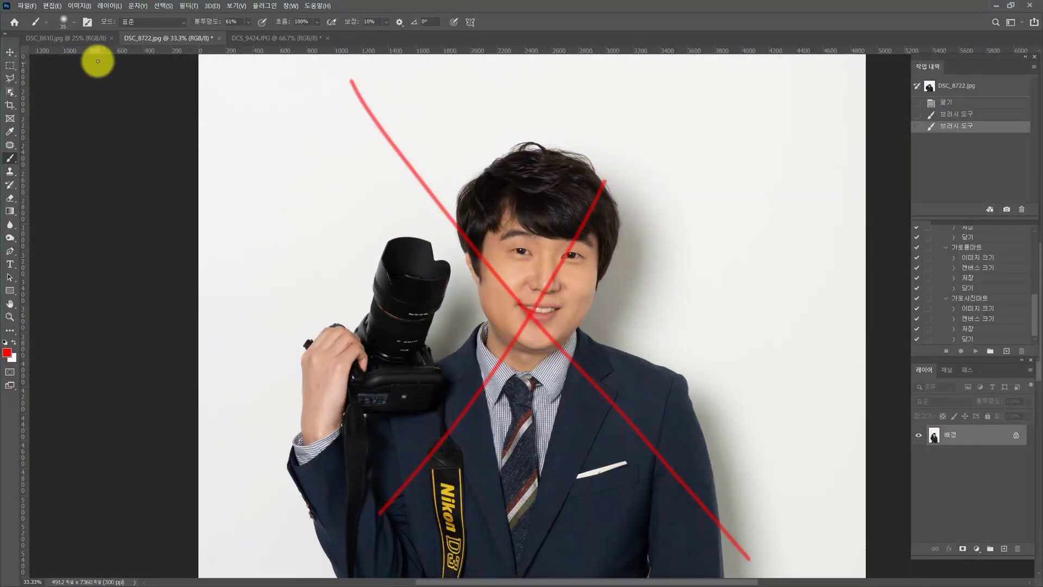
Step: Paint a red X across the seated man in the navy suit in DSC_8610.jpg and compare it with DCS_9424.JPG
{"action": "left_click", "coordinate": [61, 40]}
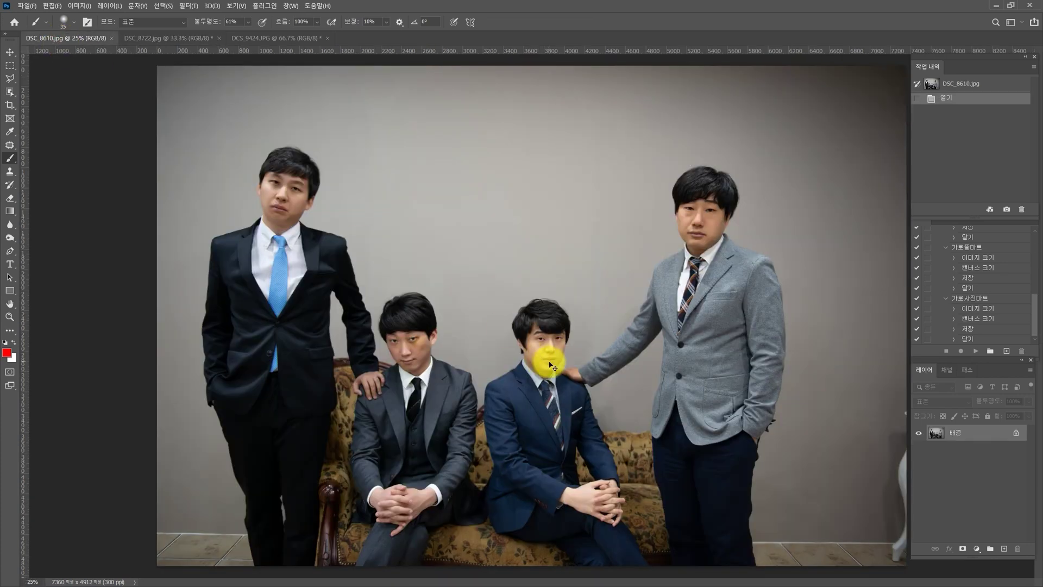
{"action": "scroll", "coordinate": [549, 365], "scroll_direction": "up", "scroll_amount": 2}
{"action": "key", "text": "h"}
{"action": "left_click_drag", "start_coordinate": [535, 332], "coordinate": [512, 296]}
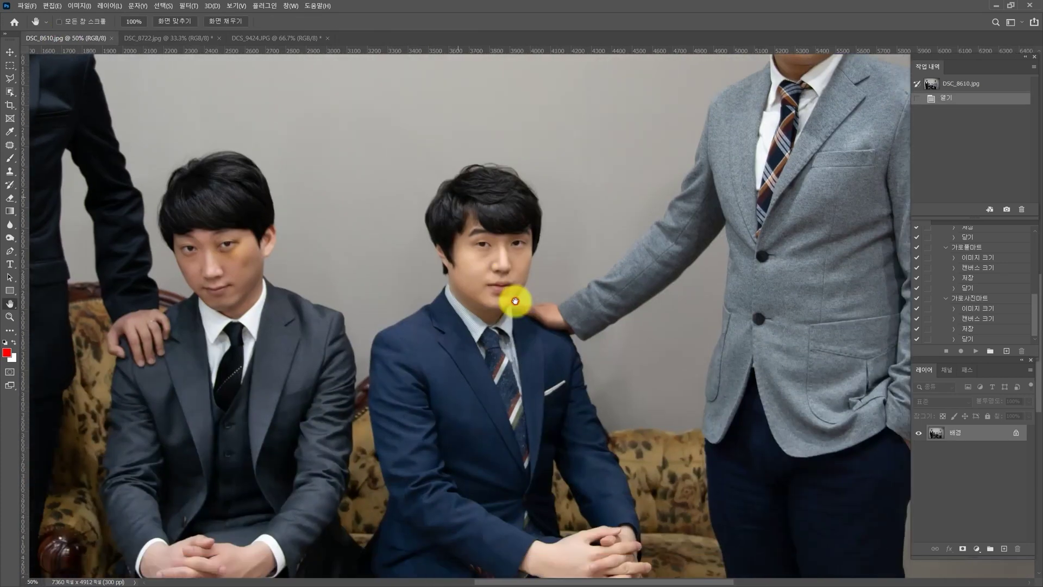
{"action": "key", "text": "b"}
{"action": "left_click_drag", "start_coordinate": [399, 170], "coordinate": [615, 420]}
{"action": "left_click_drag", "start_coordinate": [570, 216], "coordinate": [393, 417]}
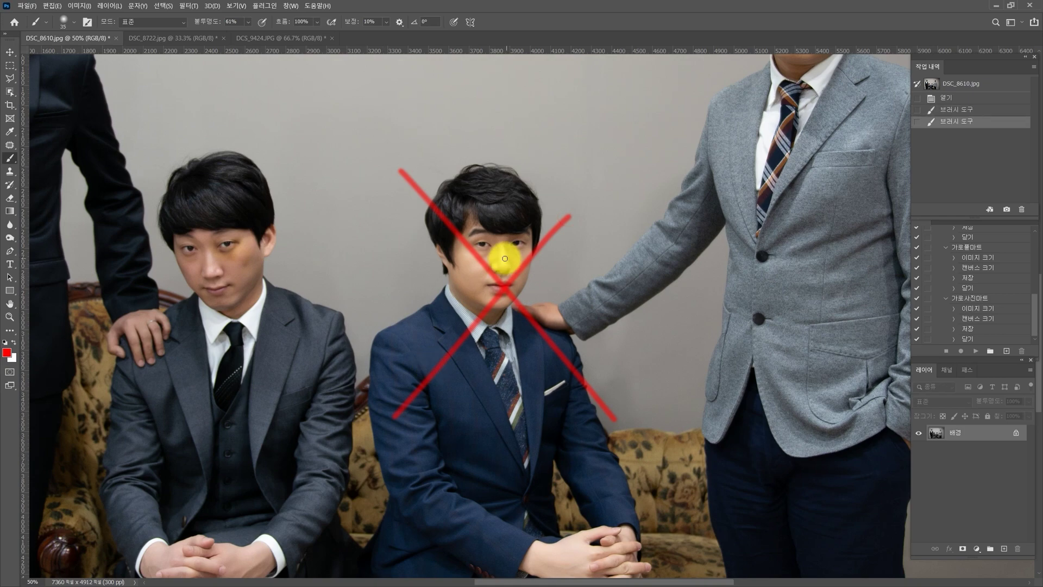
{"action": "left_click", "coordinate": [266, 37]}
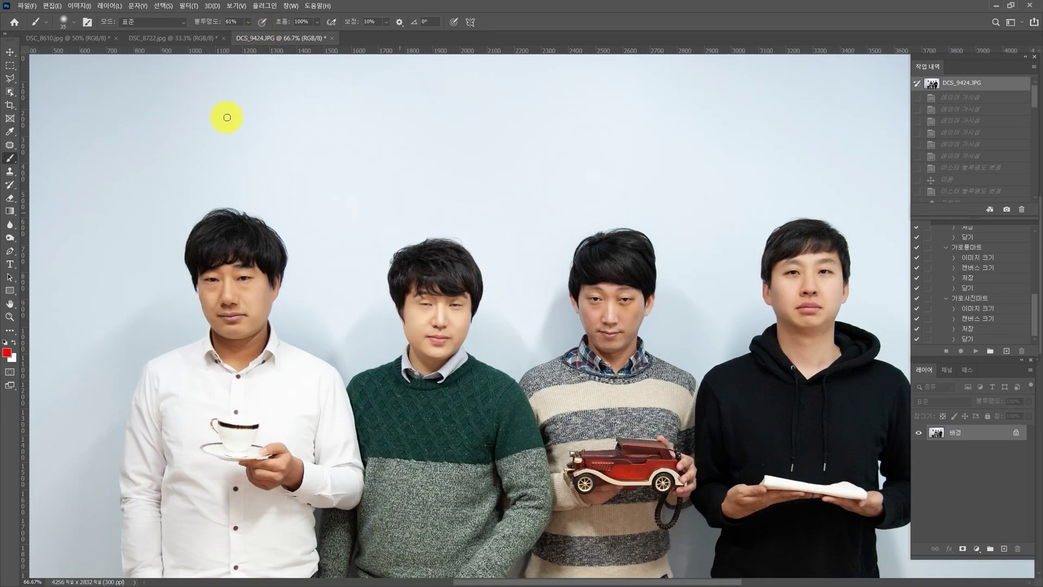
{"action": "left_click", "coordinate": [65, 38]}
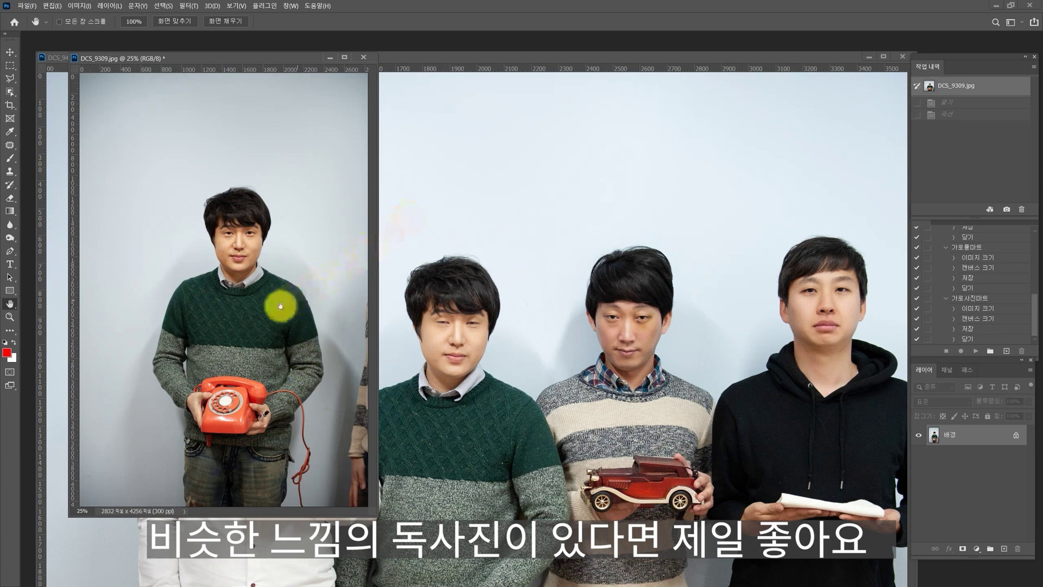
Step: Outline the man's open eyes in DCS_9309.jpg with the Polygonal Lasso and copy them onto his face in DCS_9424.JPG as a new layer
{"action": "left_click", "coordinate": [252, 314], "text": "ctrl"}
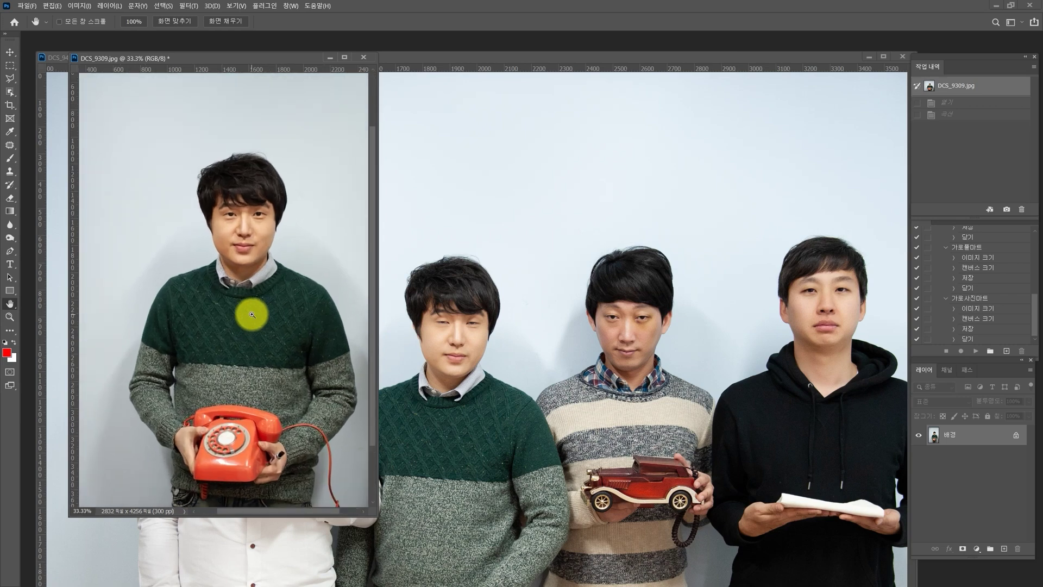
{"action": "left_click", "coordinate": [251, 313], "text": "ctrl"}
{"action": "left_click", "coordinate": [251, 312], "text": "ctrl"}
{"action": "left_click_drag", "start_coordinate": [259, 277], "coordinate": [221, 326]}
{"action": "key", "text": "l"}
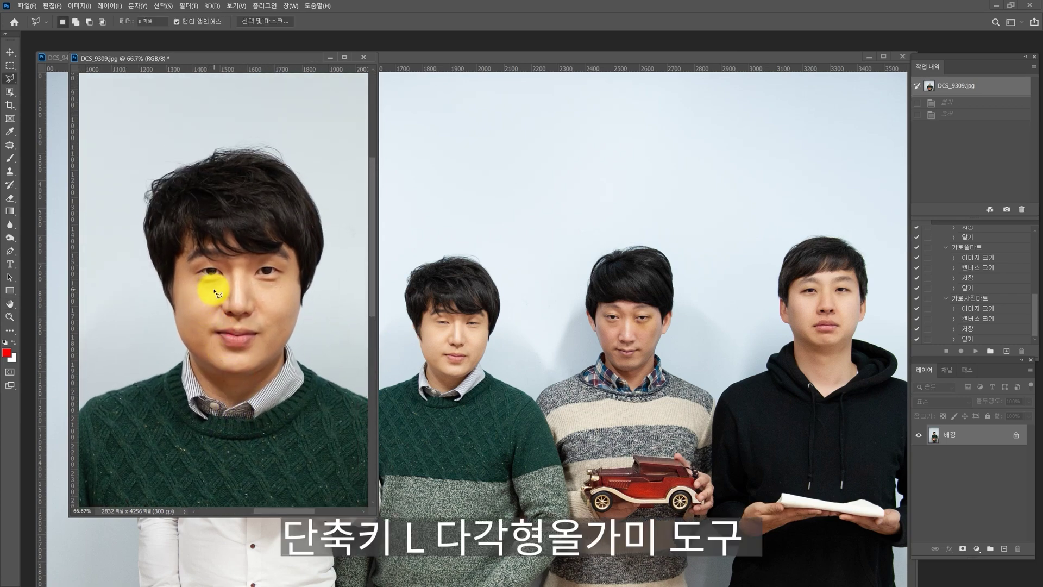
{"action": "left_click", "coordinate": [214, 291]}
{"action": "left_click", "coordinate": [184, 277]}
{"action": "left_click", "coordinate": [198, 259]}
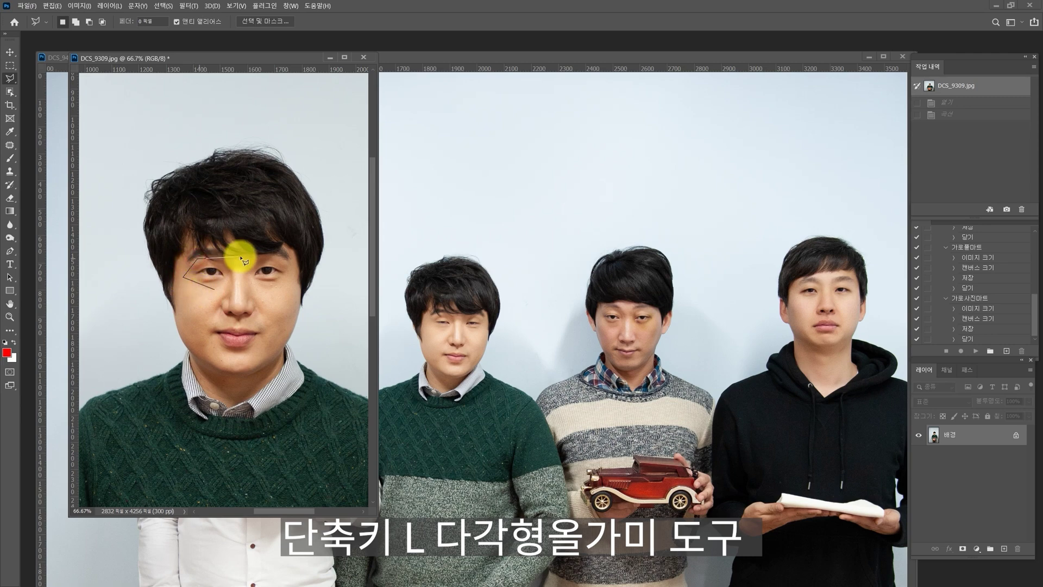
{"action": "left_click", "coordinate": [288, 259]}
{"action": "left_click", "coordinate": [291, 282]}
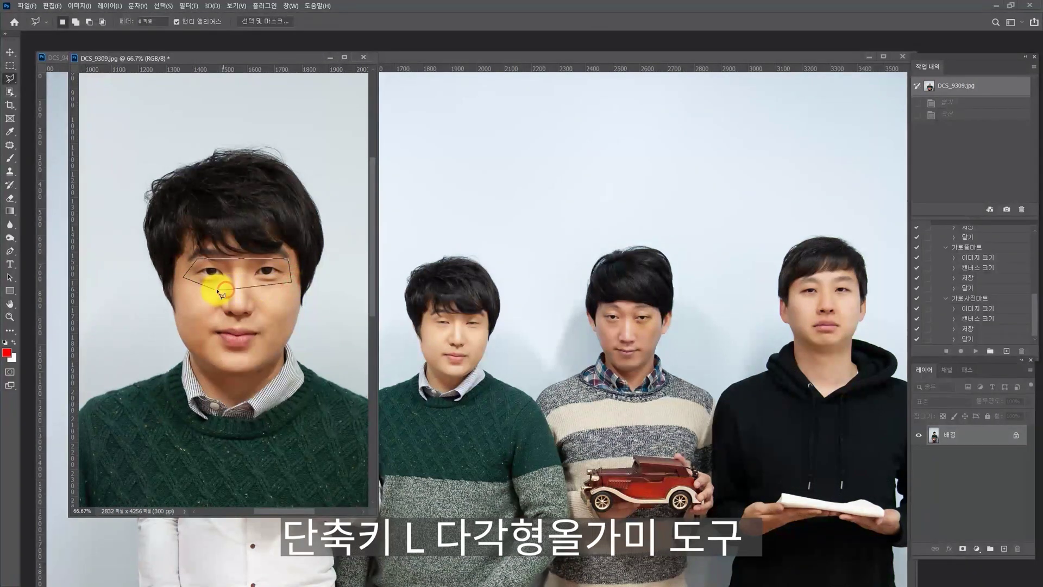
{"action": "left_click", "coordinate": [217, 293]}
{"action": "mouse_move", "coordinate": [210, 289]}
{"action": "left_mouse_down"}
{"action": "mouse_move", "coordinate": [400, 328]}
{"action": "mouse_move", "coordinate": [487, 328]}
{"action": "left_mouse_up"}
{"action": "key", "text": "v"}
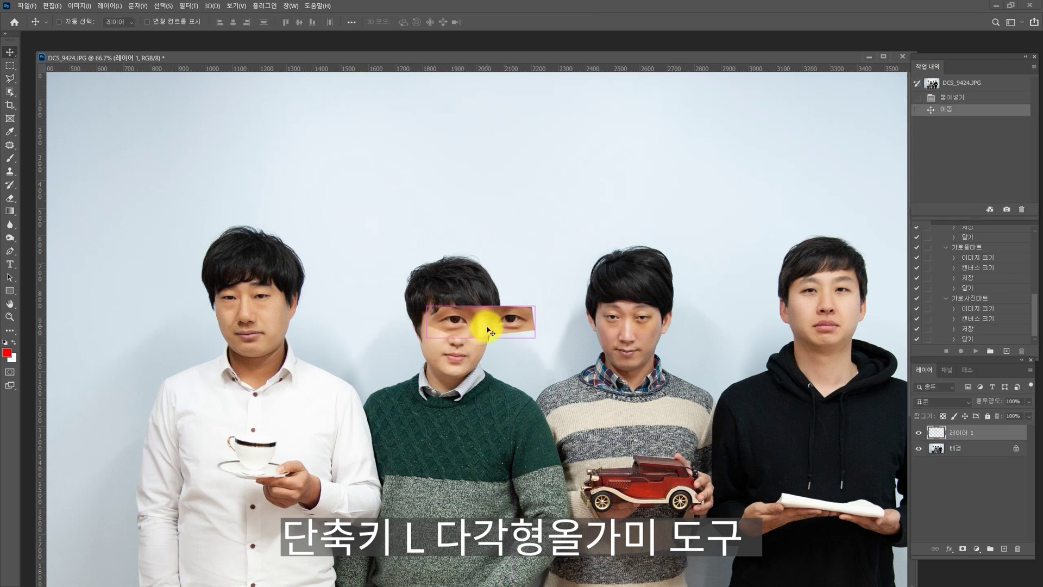
Step: Free Transform the pasted eyes to 54.02% size and 1.66° rotation, placing them over the man's closed eyes
{"action": "key", "text": "ctrl+plus"}
{"action": "key", "text": "ctrl+plus"}
{"action": "key", "text": "ctrl+t"}
{"action": "left_click_drag", "start_coordinate": [652, 350], "coordinate": [464, 296]}
{"action": "left_click_drag", "start_coordinate": [443, 259], "coordinate": [461, 268]}
{"action": "left_click_drag", "start_coordinate": [344, 265], "coordinate": [309, 250]}
{"action": "left_click_drag", "start_coordinate": [401, 272], "coordinate": [462, 355]}
{"action": "left_click_drag", "start_coordinate": [522, 396], "coordinate": [516, 397]}
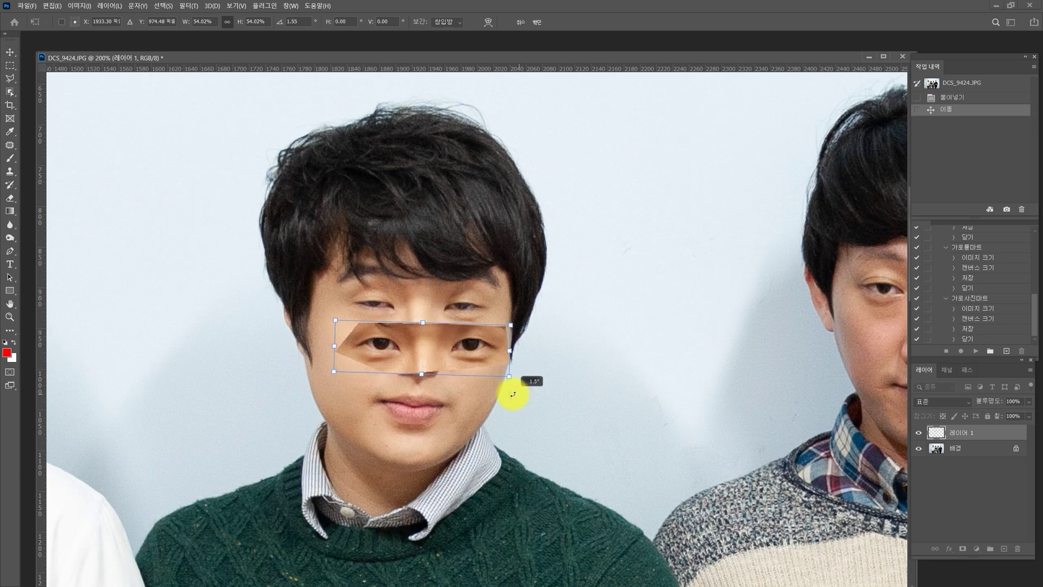
{"action": "left_click_drag", "start_coordinate": [419, 351], "coordinate": [416, 311]}
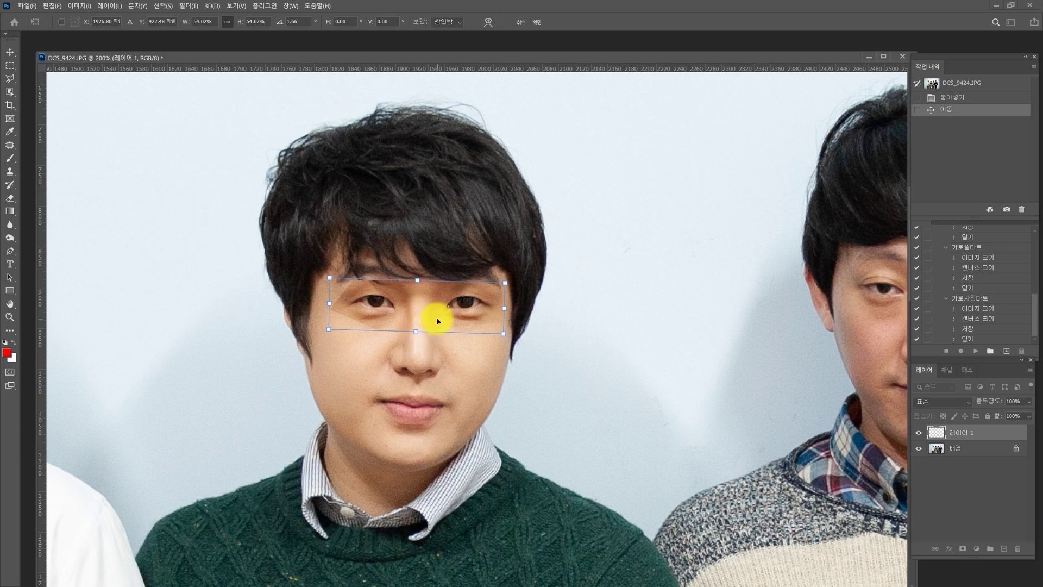
{"action": "key", "text": "ctrl+plus"}
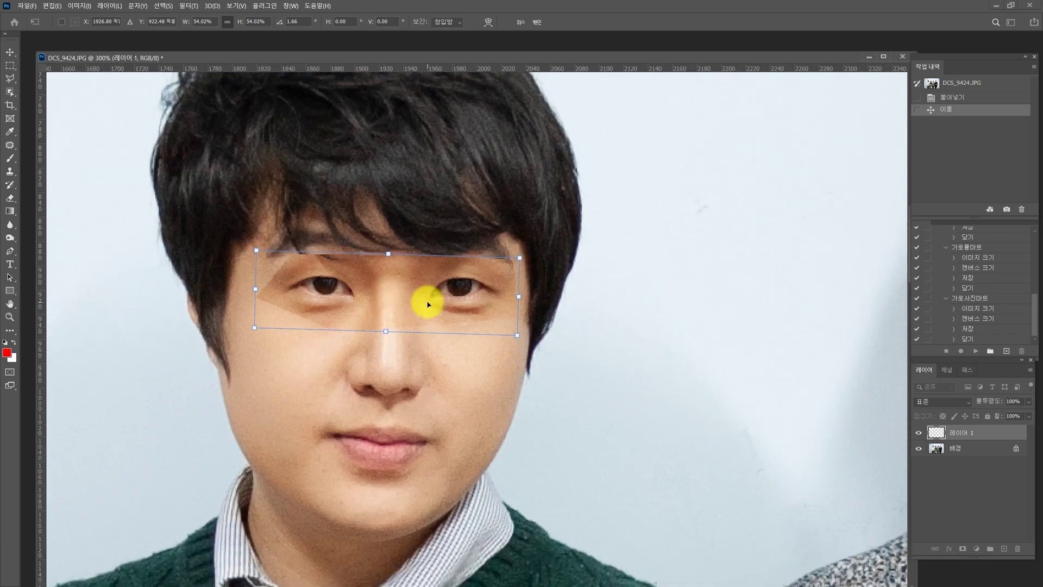
{"action": "key", "text": "Return"}
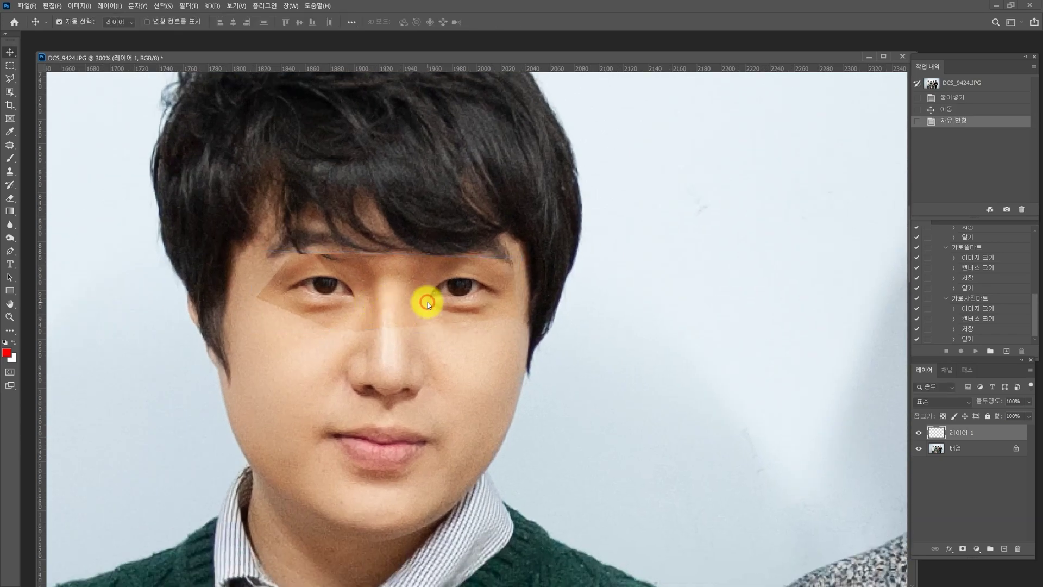
Step: Toggle the visibility of 레이어 1 to compare the face with and without the newly pasted eyes
{"action": "left_click", "coordinate": [920, 432]}
{"action": "left_click", "coordinate": [921, 432]}
{"action": "left_click", "coordinate": [920, 432]}
{"action": "left_click", "coordinate": [920, 432]}
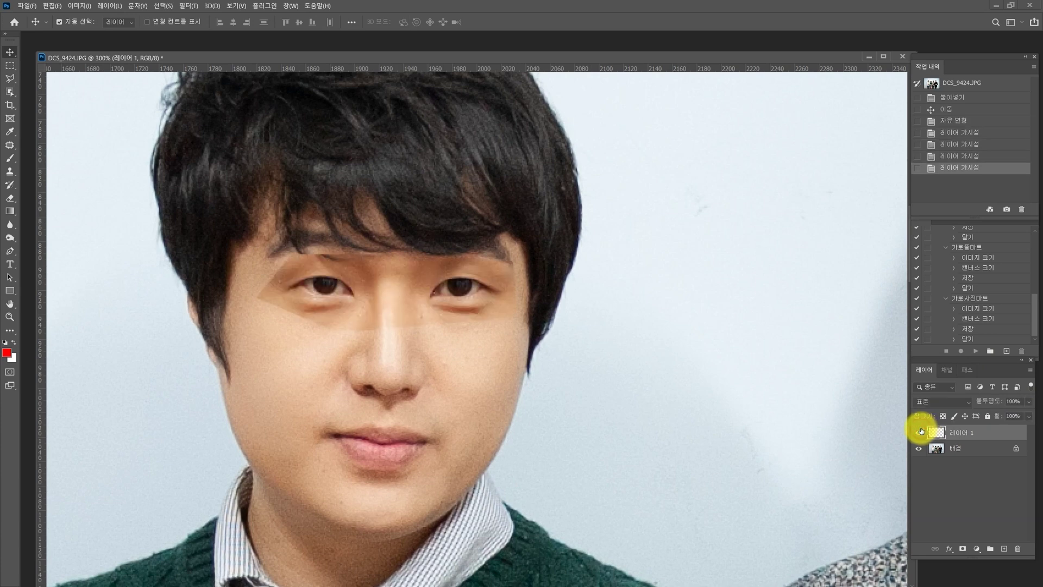
{"action": "left_click", "coordinate": [920, 432]}
{"action": "left_click", "coordinate": [920, 432]}
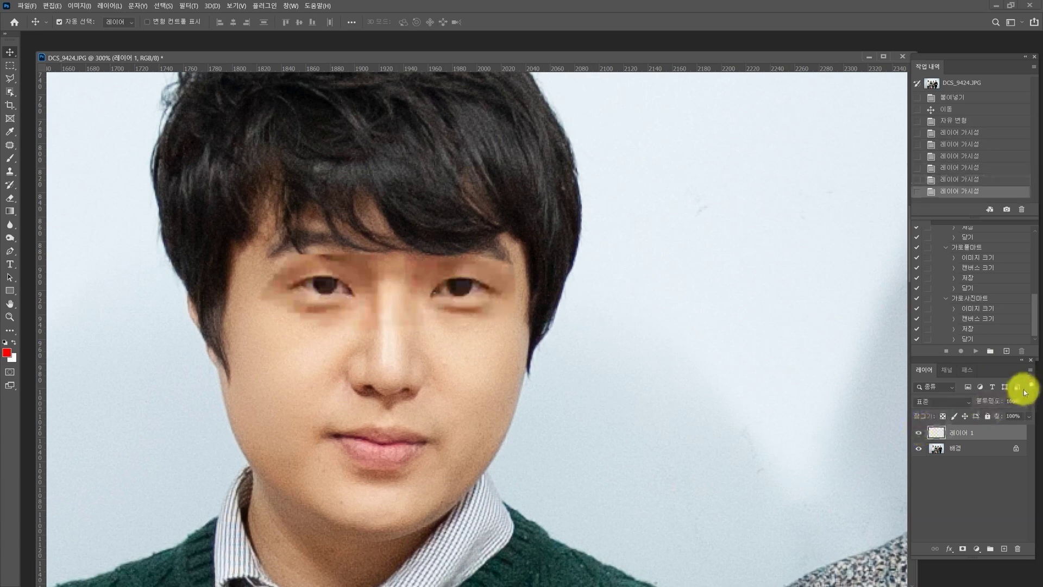
Step: Set the opacity of 레이어 1 to 65% and nudge the pasted eyes into alignment with the closed eyes beneath
{"action": "left_click_drag", "start_coordinate": [1020, 411], "coordinate": [1012, 414]}
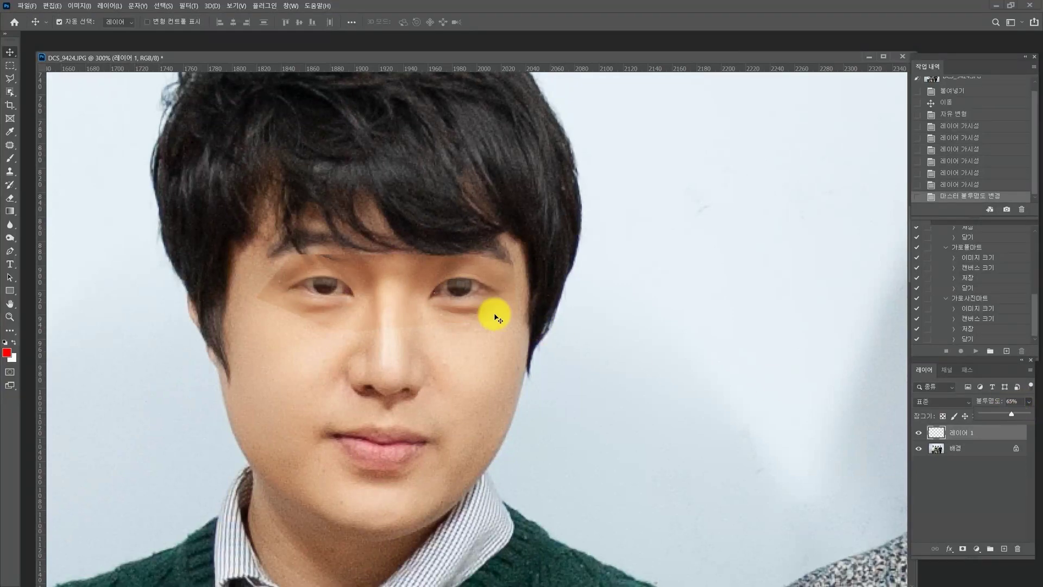
{"action": "left_click_drag", "start_coordinate": [460, 299], "coordinate": [478, 295]}
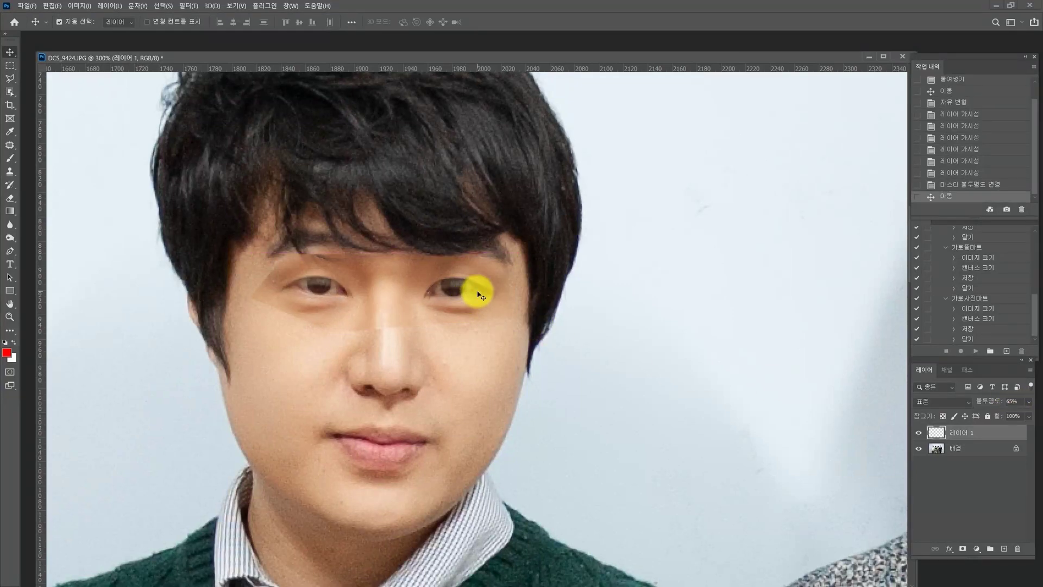
{"action": "key", "text": "Right"}
{"action": "key", "text": "Right"}
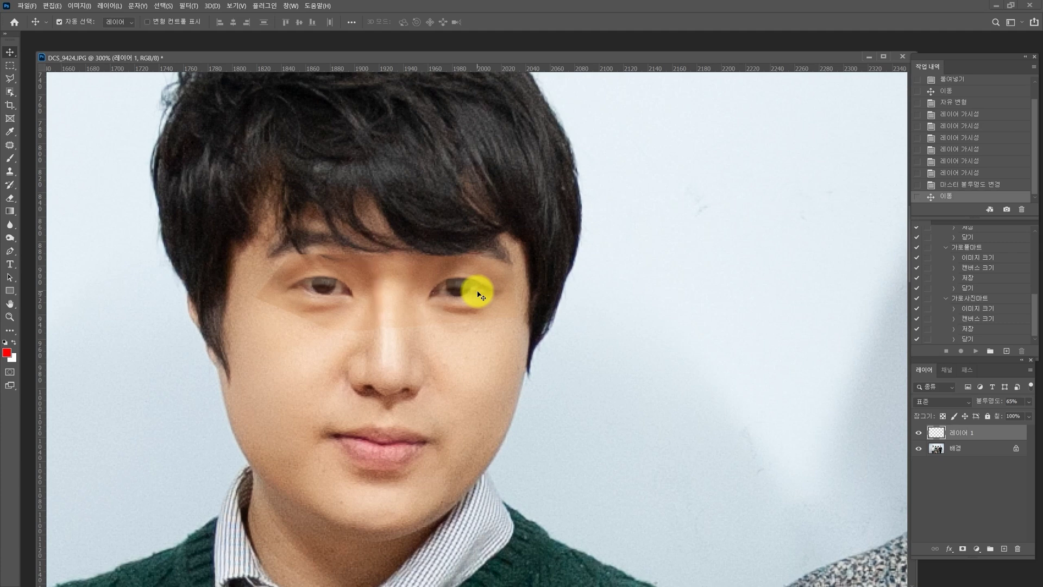
{"action": "key", "text": "Right"}
{"action": "key", "text": "Right"}
{"action": "key", "text": "Right"}
{"action": "key", "text": "Right"}
{"action": "key", "text": "Up"}
{"action": "key", "text": "Up"}
{"action": "key", "text": "Up"}
{"action": "key", "text": "Up"}
{"action": "key", "text": "Down"}
{"action": "key", "text": "Down"}
{"action": "key", "text": "Down"}
{"action": "key", "text": "Down"}
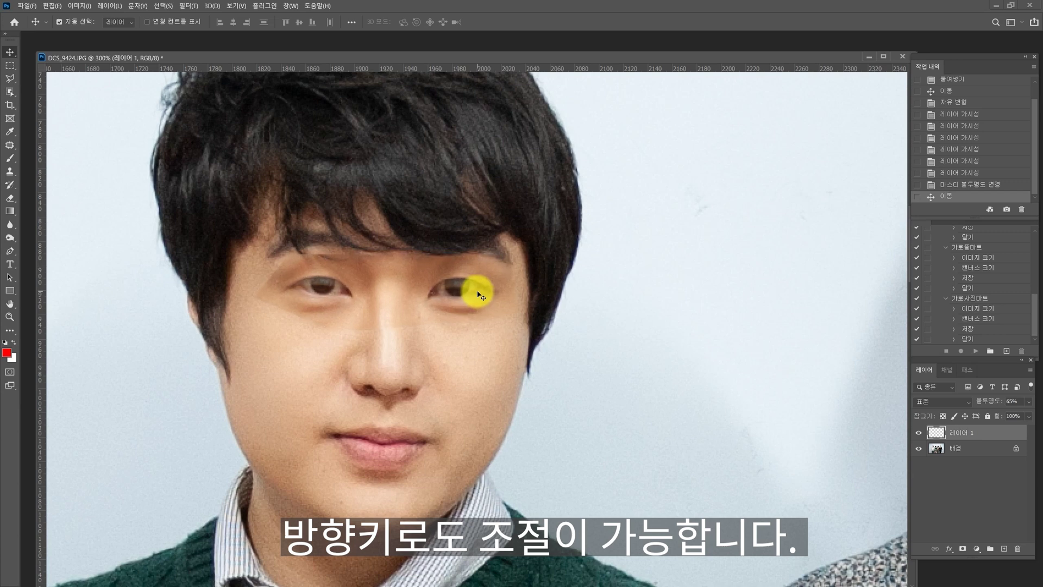
Step: Scale the pasted eyes on 레이어 1 to 98.33% with Free Transform and set the layer's opacity to 100%
{"action": "key", "text": "ctrl+t"}
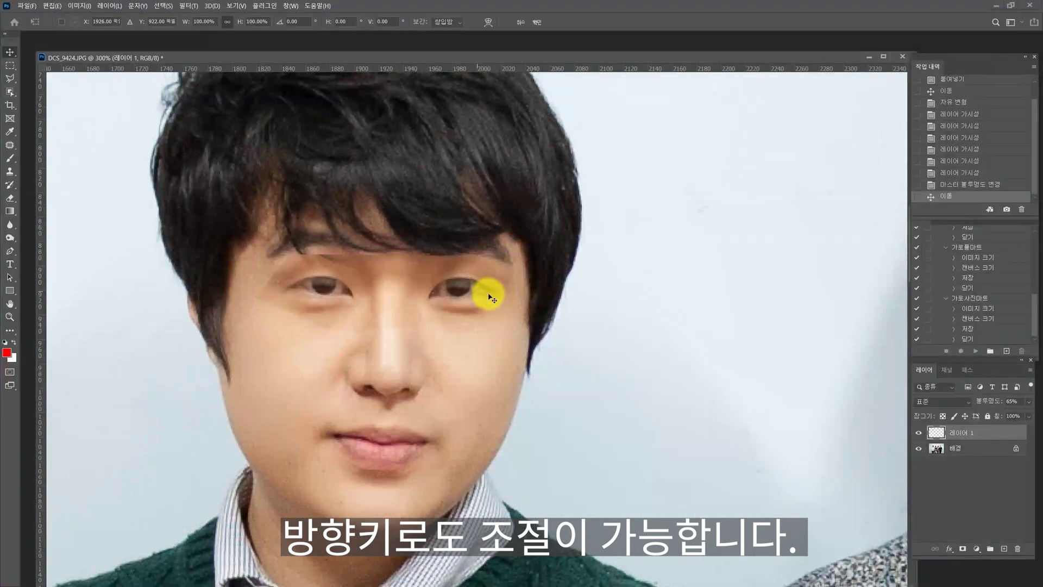
{"action": "left_click_drag", "start_coordinate": [520, 333], "coordinate": [513, 328]}
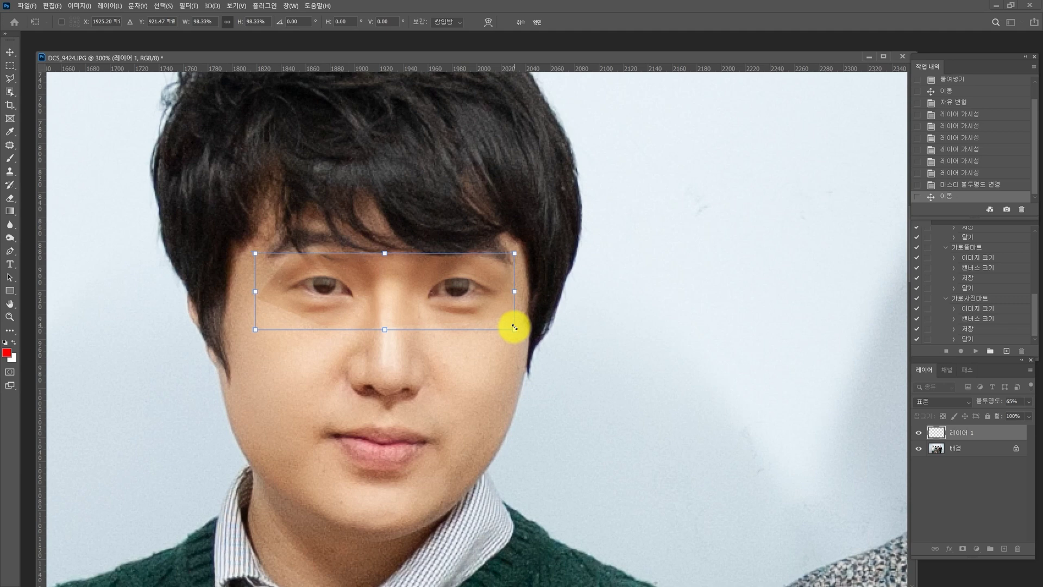
{"action": "key", "text": "Return"}
{"action": "left_click", "coordinate": [1028, 401]}
{"action": "left_click_drag", "start_coordinate": [1013, 416], "coordinate": [1028, 417]}
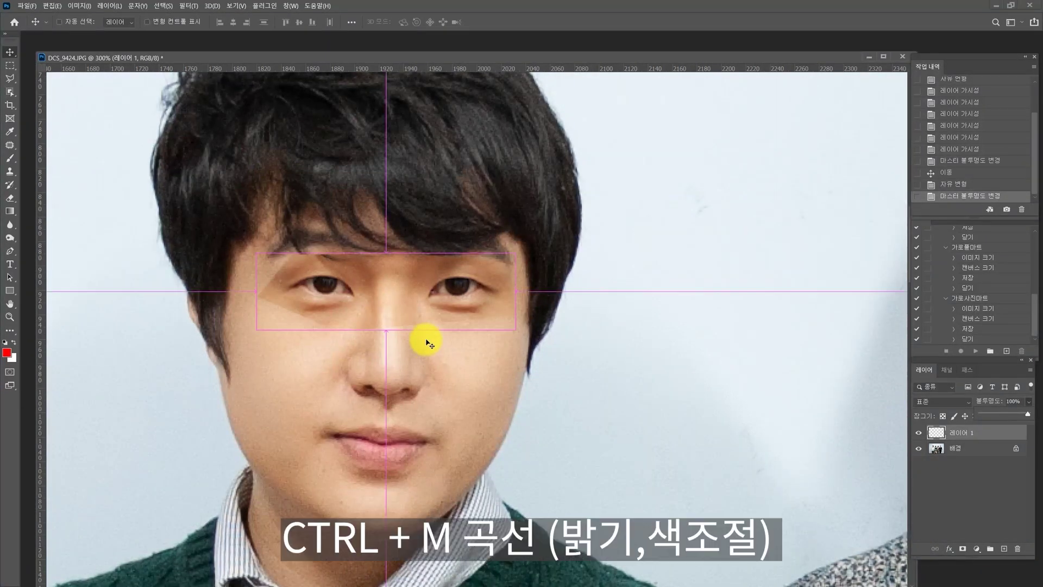
Step: Brighten the pasted eyes with Curves, moving the RGB curve's midpoint to input 111, output 129
{"action": "key", "text": "ctrl+m"}
{"action": "left_click_drag", "start_coordinate": [555, 24], "coordinate": [612, 149]}
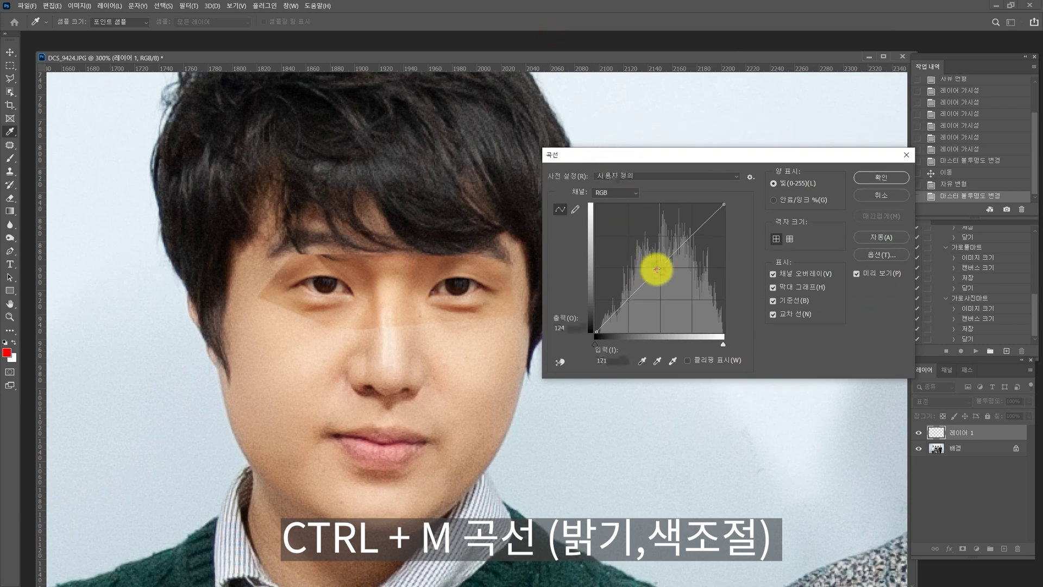
{"action": "left_click_drag", "start_coordinate": [657, 270], "coordinate": [651, 266]}
Step: Raise the blue curve to output 137 at input 132, inspect the red channel, and apply the Curves adjustment
{"action": "left_click", "coordinate": [617, 193]}
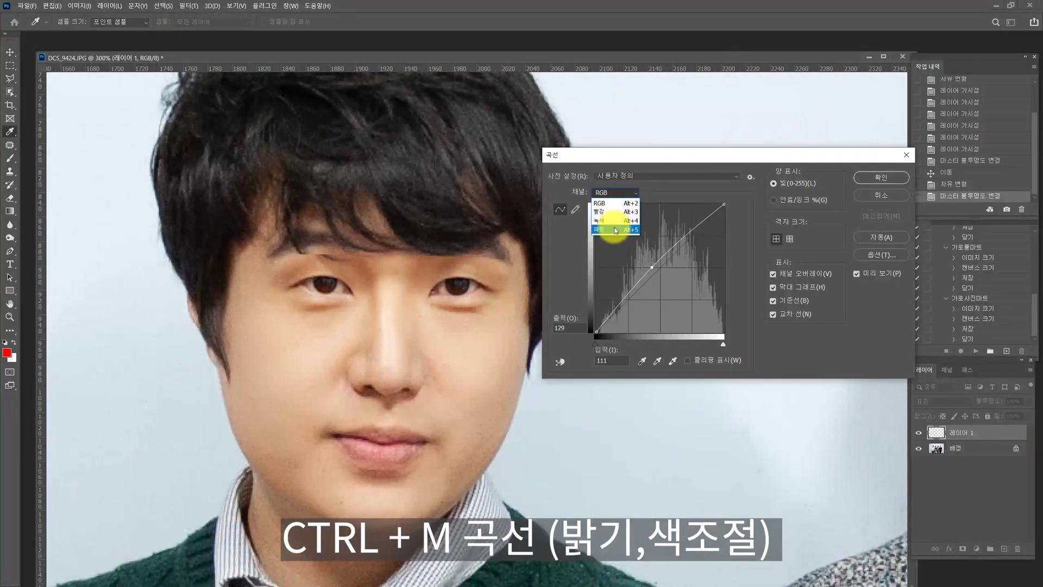
{"action": "left_click", "coordinate": [610, 231]}
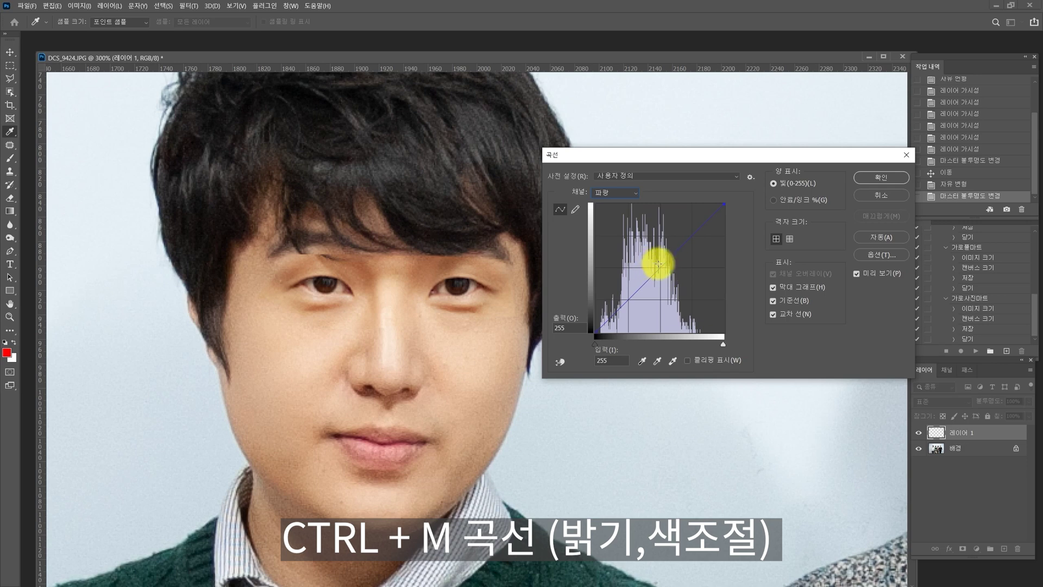
{"action": "left_click", "coordinate": [621, 199]}
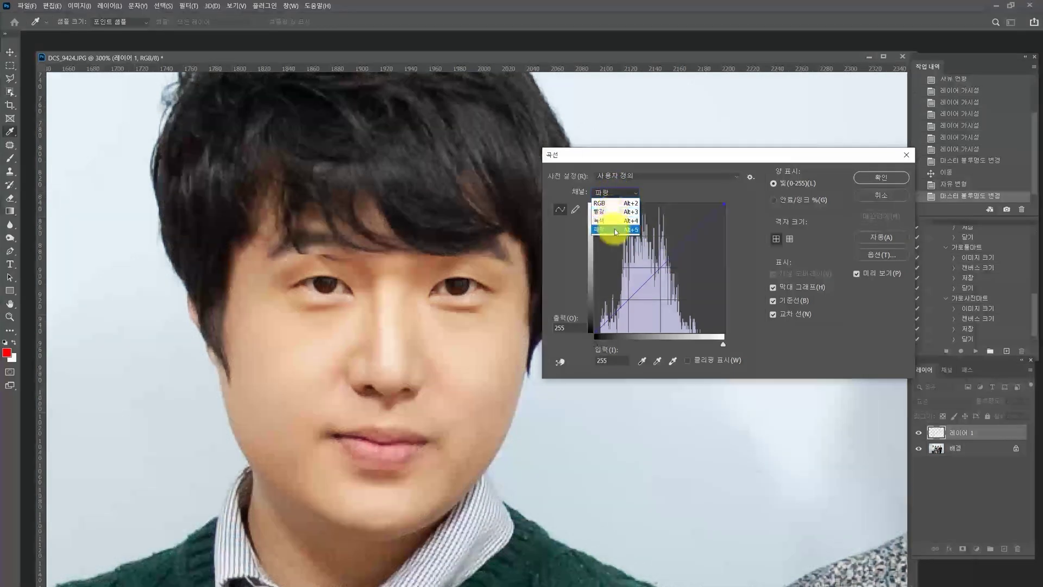
{"action": "left_click", "coordinate": [665, 218]}
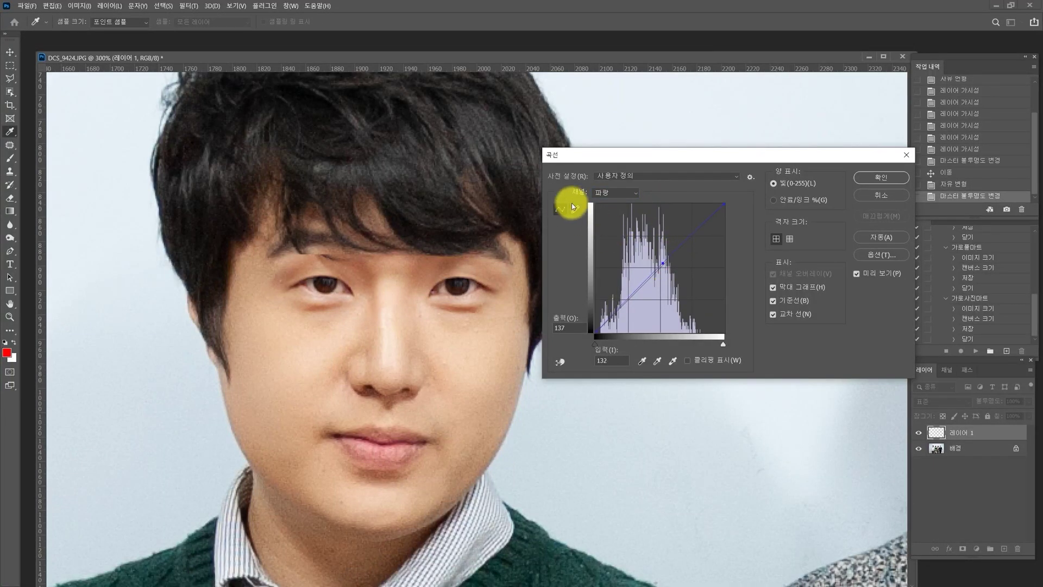
{"action": "left_click", "coordinate": [611, 193]}
{"action": "left_click", "coordinate": [609, 211]}
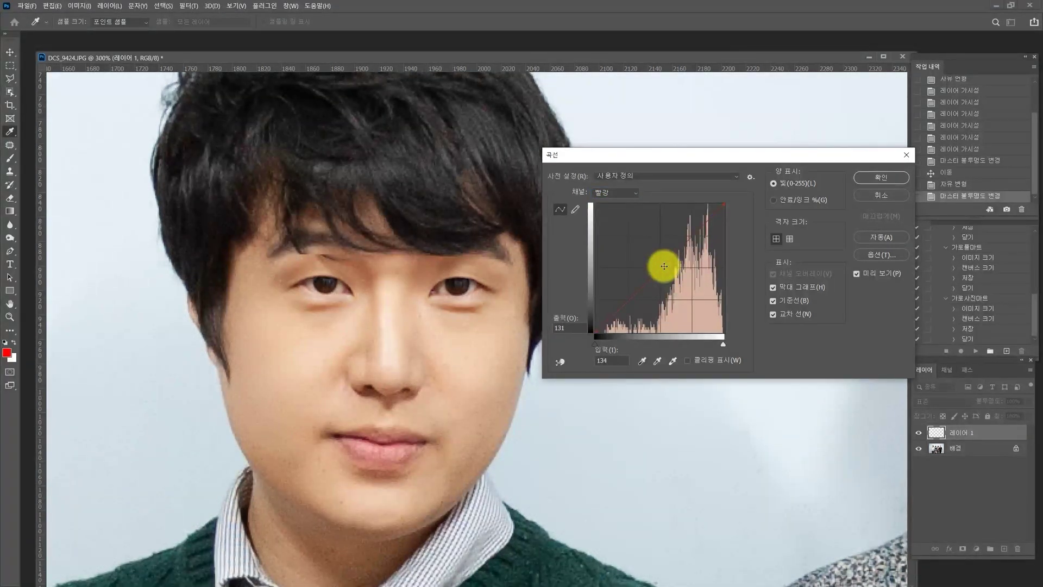
{"action": "left_click", "coordinate": [880, 177]}
Step: Blend the pasted eyes into the face by erasing the patch edges around them with the Eraser at 52% opacity
{"action": "key", "text": "e"}
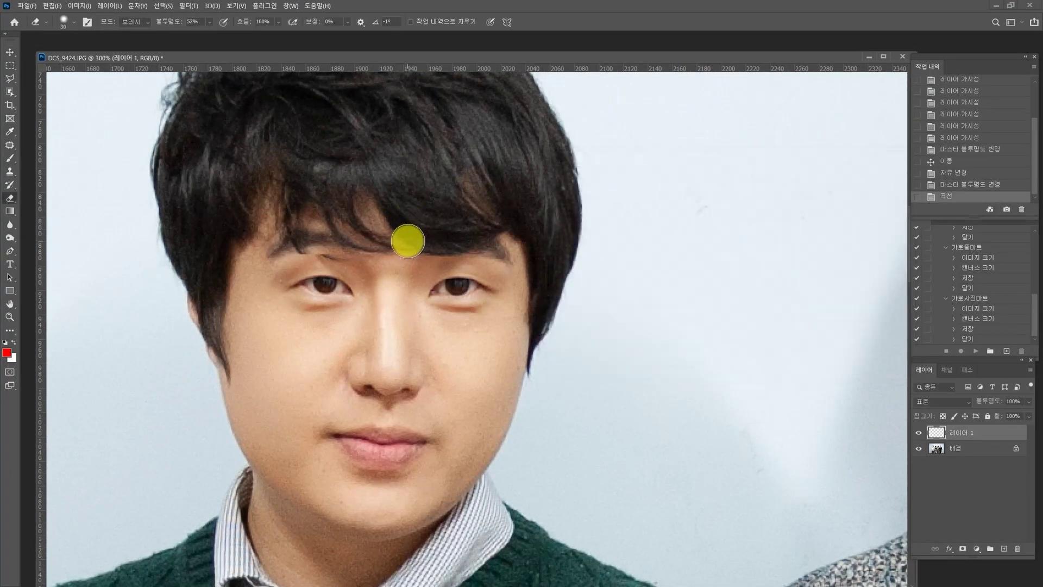
{"action": "mouse_move", "coordinate": [392, 249]}
{"action": "left_mouse_down"}
{"action": "mouse_move", "coordinate": [380, 326]}
{"action": "mouse_move", "coordinate": [401, 270]}
{"action": "mouse_move", "coordinate": [466, 239]}
{"action": "mouse_move", "coordinate": [393, 300]}
{"action": "mouse_move", "coordinate": [507, 330]}
{"action": "mouse_move", "coordinate": [512, 275]}
{"action": "mouse_move", "coordinate": [480, 261]}
{"action": "mouse_move", "coordinate": [316, 249]}
{"action": "mouse_move", "coordinate": [250, 272]}
{"action": "mouse_move", "coordinate": [275, 328]}
{"action": "mouse_move", "coordinate": [316, 328]}
{"action": "mouse_move", "coordinate": [376, 301]}
{"action": "mouse_move", "coordinate": [357, 252]}
{"action": "mouse_move", "coordinate": [303, 244]}
{"action": "mouse_move", "coordinate": [244, 287]}
{"action": "mouse_move", "coordinate": [405, 304]}
{"action": "mouse_move", "coordinate": [474, 329]}
{"action": "left_mouse_up"}
{"action": "key", "text": "bracketleft"}
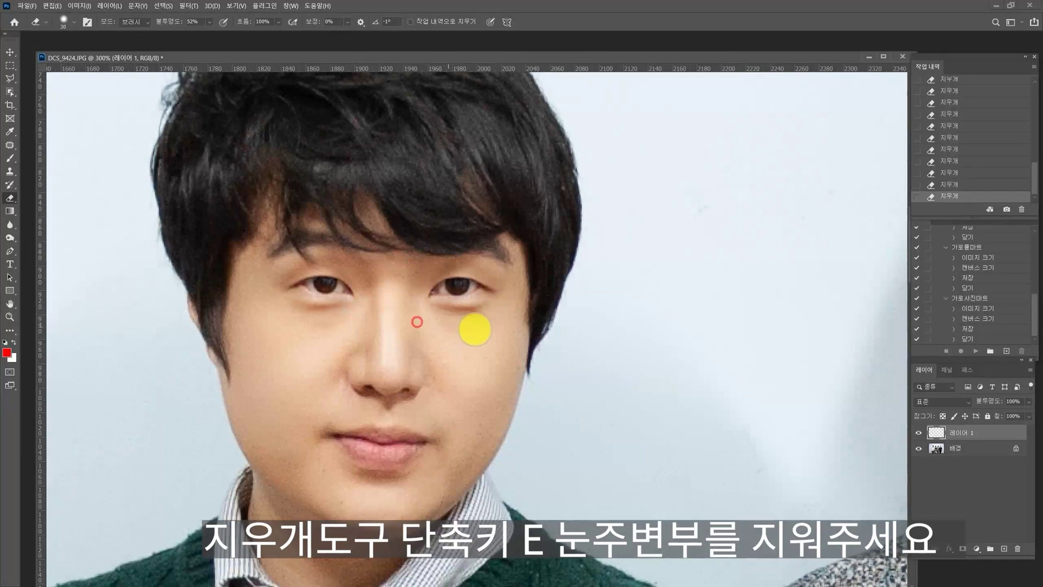
{"action": "key", "text": "ctrl+minus"}
{"action": "key", "text": "ctrl+minus"}
{"action": "key", "text": "ctrl+minus"}
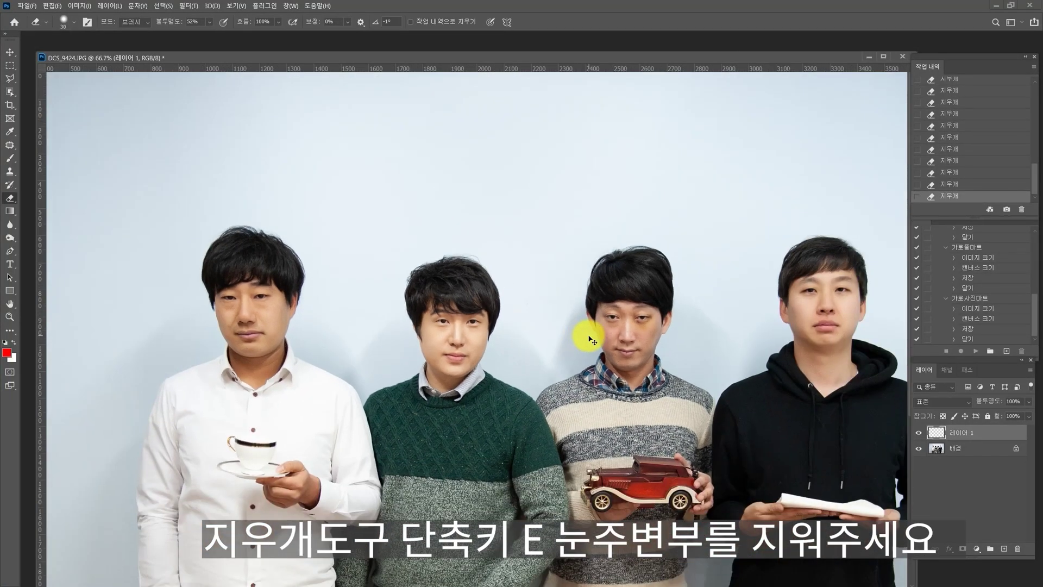
Step: Nudge the pasted eyes slightly to fine-tune their position on the face
{"action": "key", "text": "ctrl+plus"}
{"action": "key", "text": "ctrl+plus"}
{"action": "key", "text": "ctrl+plus"}
{"action": "key", "text": "ctrl+plus"}
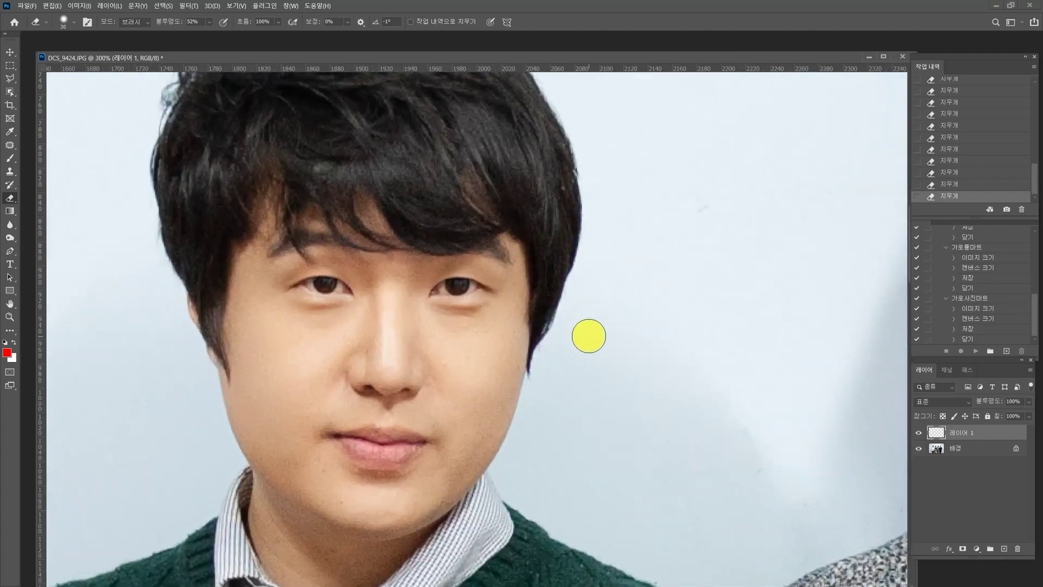
{"action": "key", "text": "v"}
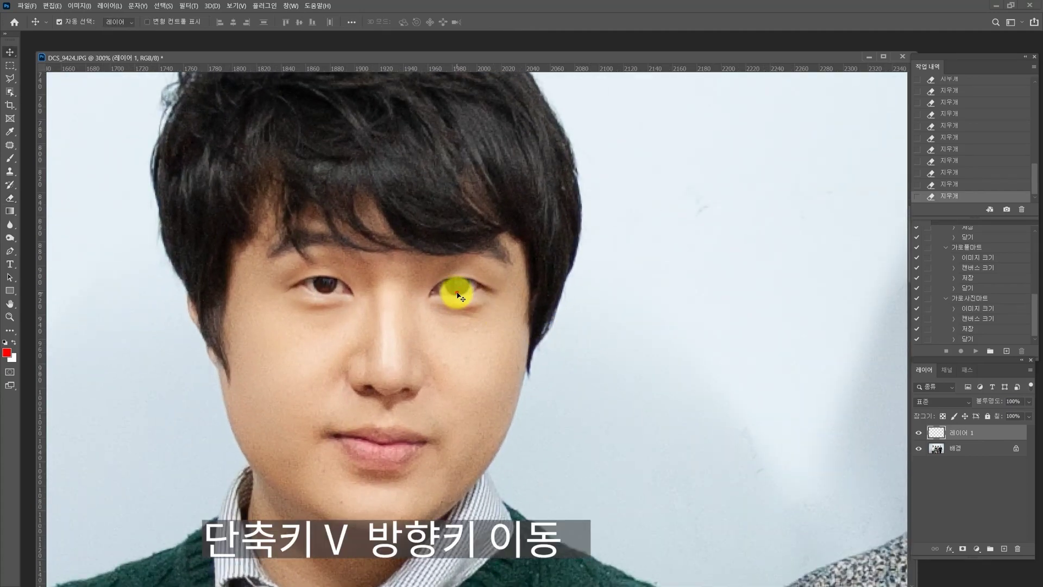
{"action": "key", "text": "Right"}
{"action": "key", "text": "Down"}
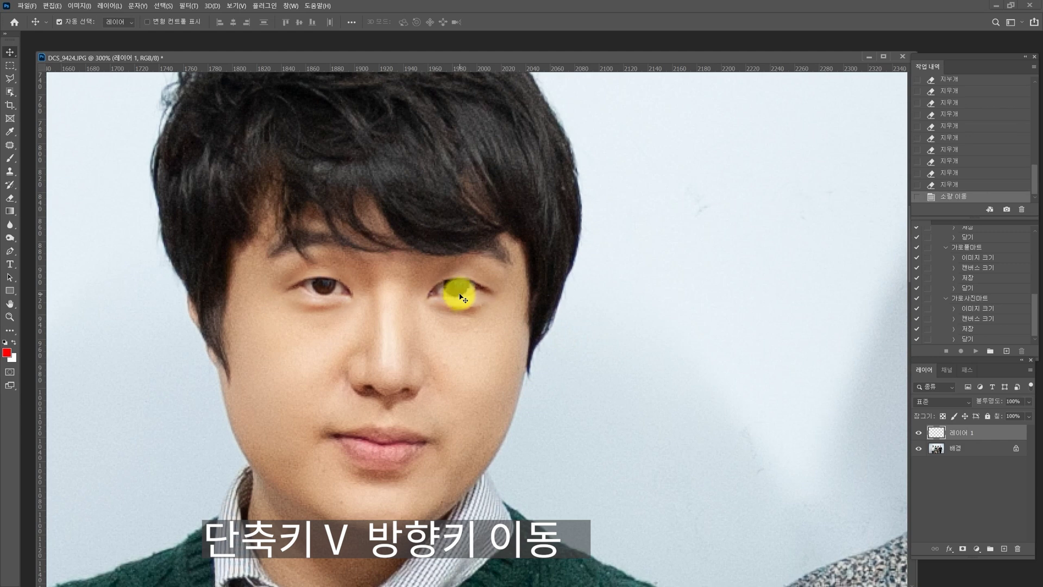
Step: Rotate the pasted eyes very slightly with Free Transform and check the result against the whole group photo
{"action": "key", "text": "ctrl+t"}
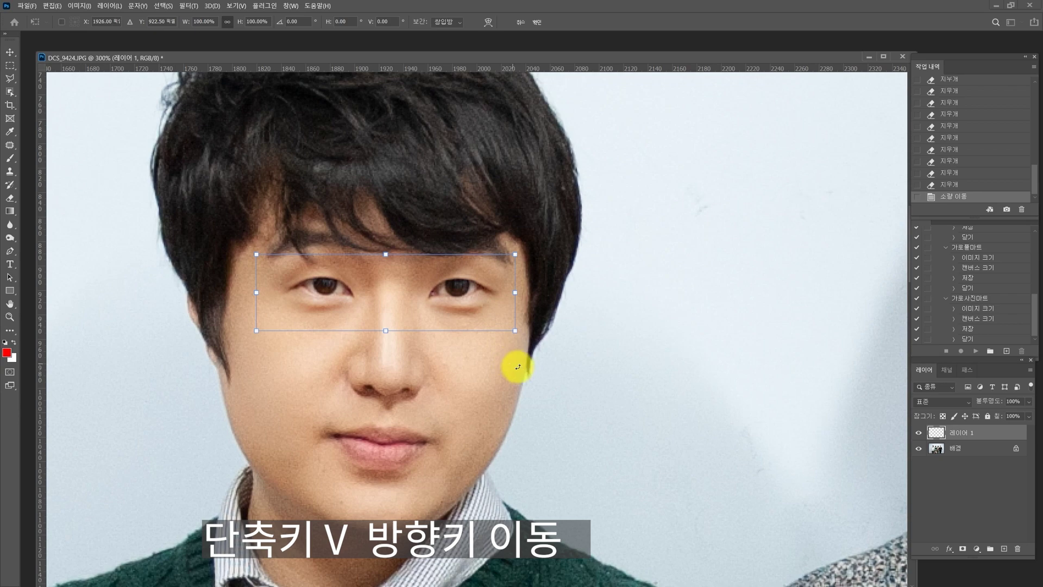
{"action": "left_click_drag", "start_coordinate": [532, 370], "coordinate": [534, 361]}
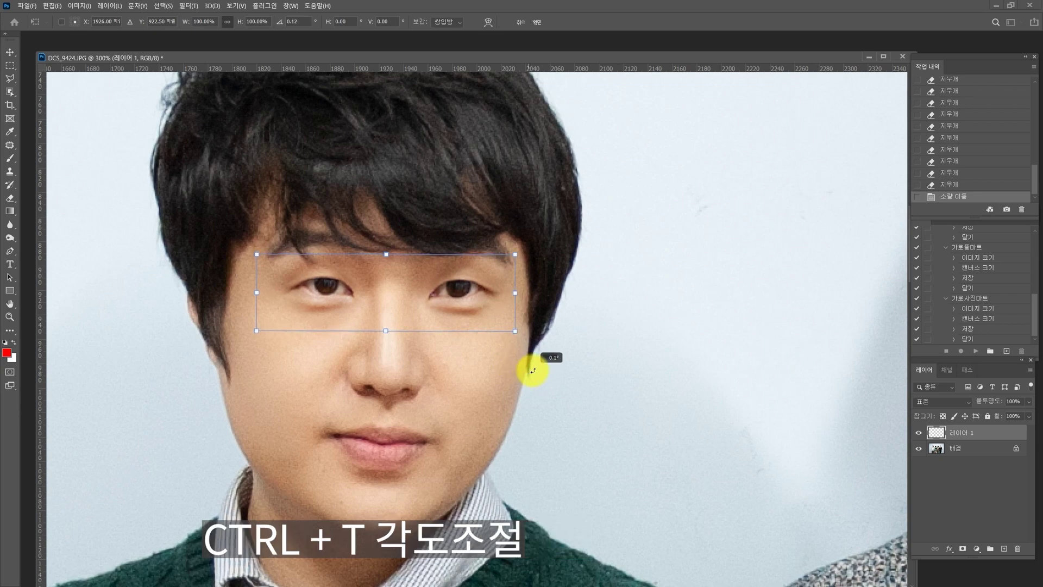
{"action": "key", "text": "Return"}
{"action": "scroll", "coordinate": [459, 326], "scroll_direction": "down", "scroll_amount": 4}
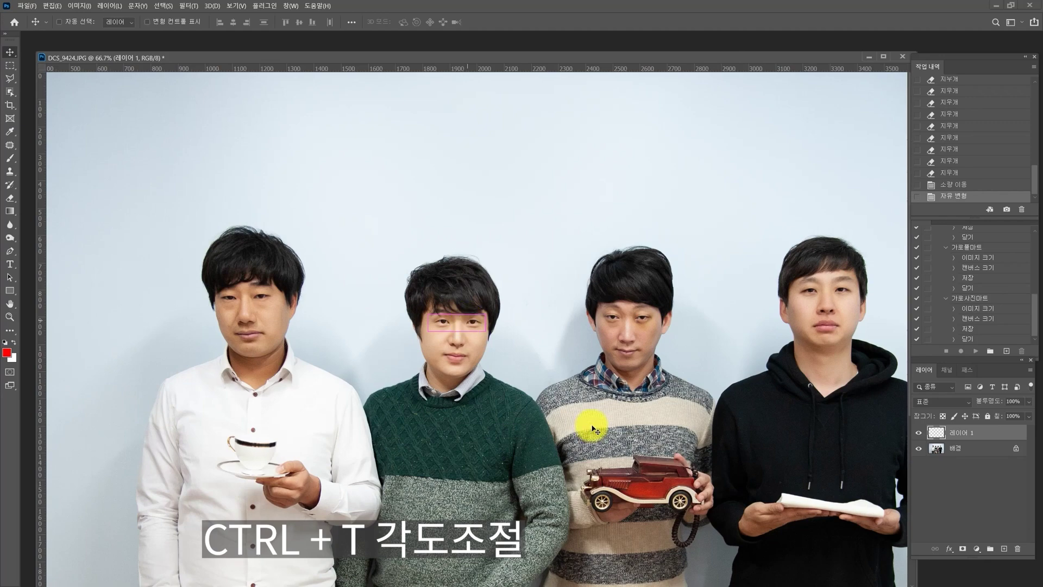
{"action": "key", "text": "e"}
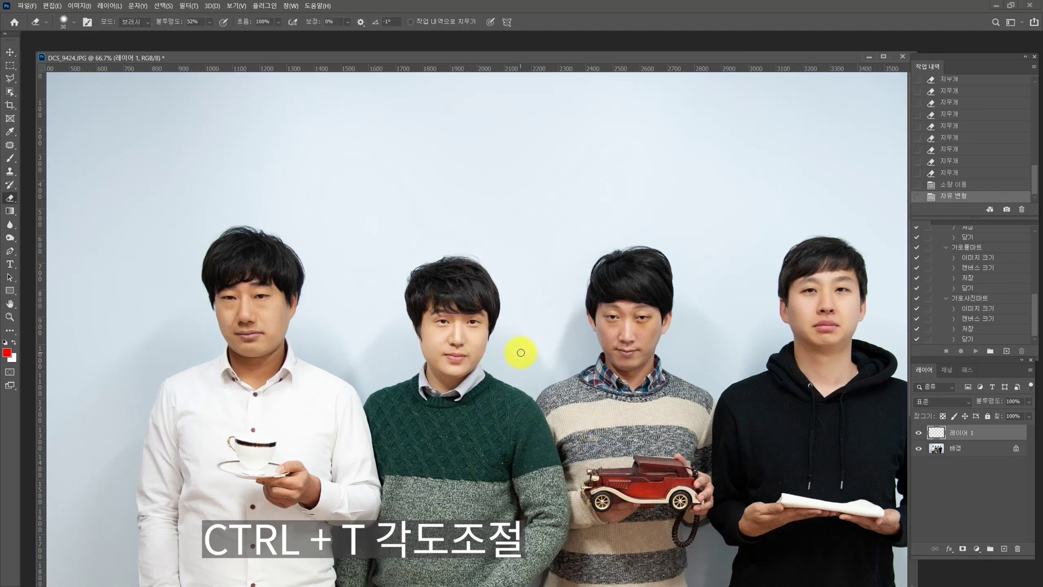
{"action": "scroll", "coordinate": [521, 353], "scroll_direction": "up", "scroll_amount": 2}
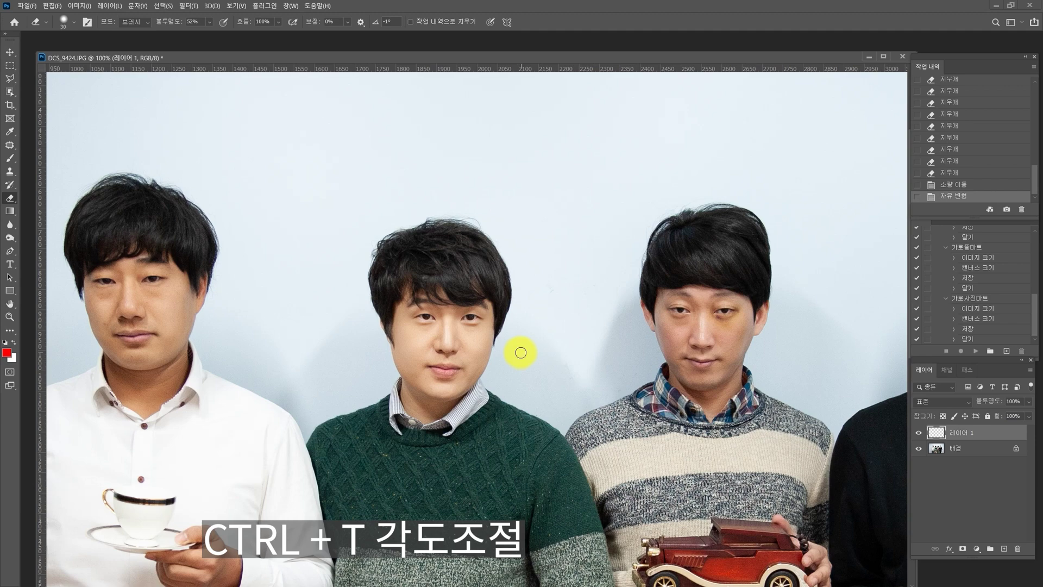
{"action": "scroll", "coordinate": [521, 352], "scroll_direction": "down", "scroll_amount": 2}
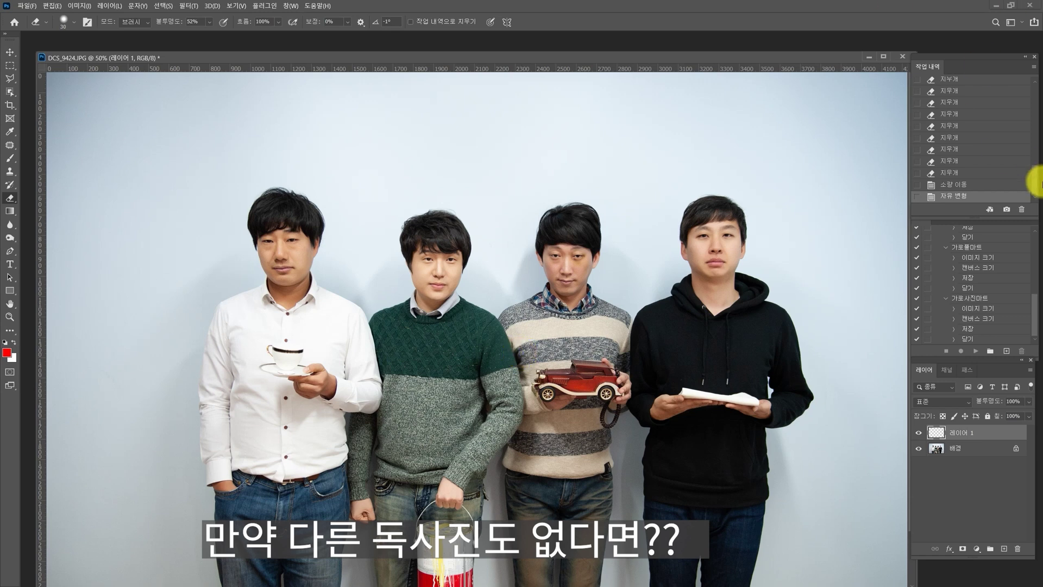
Step: Revert DCS_9424.JPG to its opening snapshot, discarding the pasted eyes
{"action": "left_click_drag", "start_coordinate": [1038, 185], "coordinate": [1025, 77]}
{"action": "left_click", "coordinate": [979, 85]}
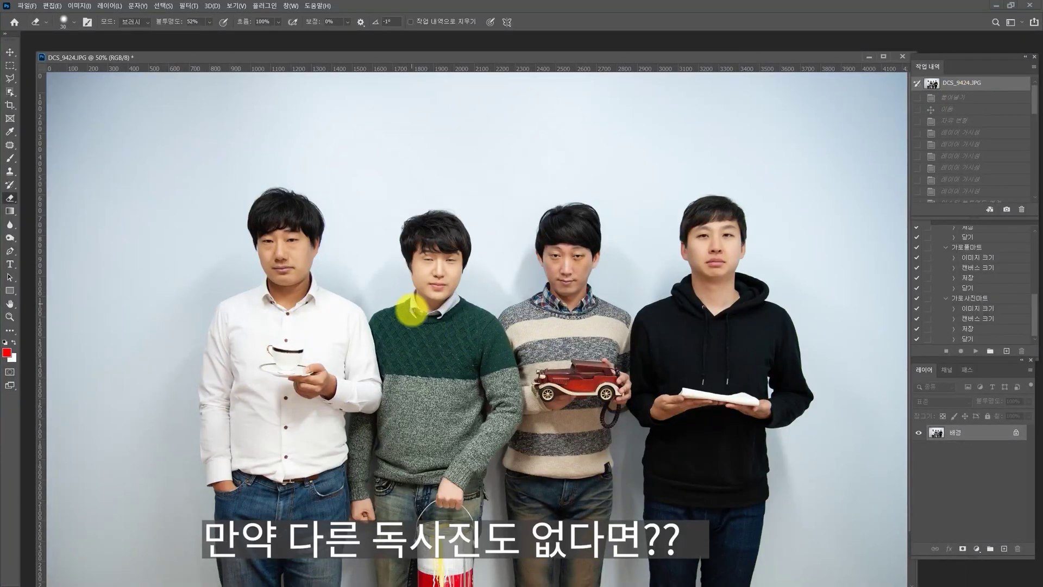
{"action": "key", "text": "b"}
{"action": "mouse_move", "coordinate": [408, 319]}
{"action": "left_mouse_down"}
{"action": "mouse_move", "coordinate": [461, 191]}
{"action": "mouse_move", "coordinate": [424, 326]}
{"action": "left_mouse_up"}
{"action": "key", "text": "ctrl+z"}
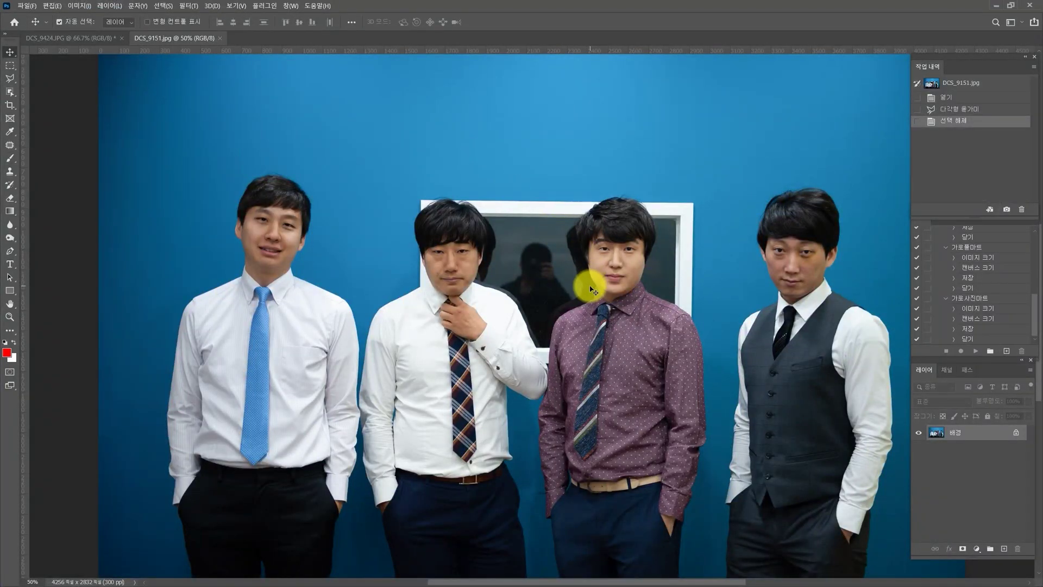
Step: Compare the closed-eyed man in DCS_9424.JPG with his open-eyed face in the group photo DCS_9151.jpg
{"action": "left_click", "coordinate": [103, 37]}
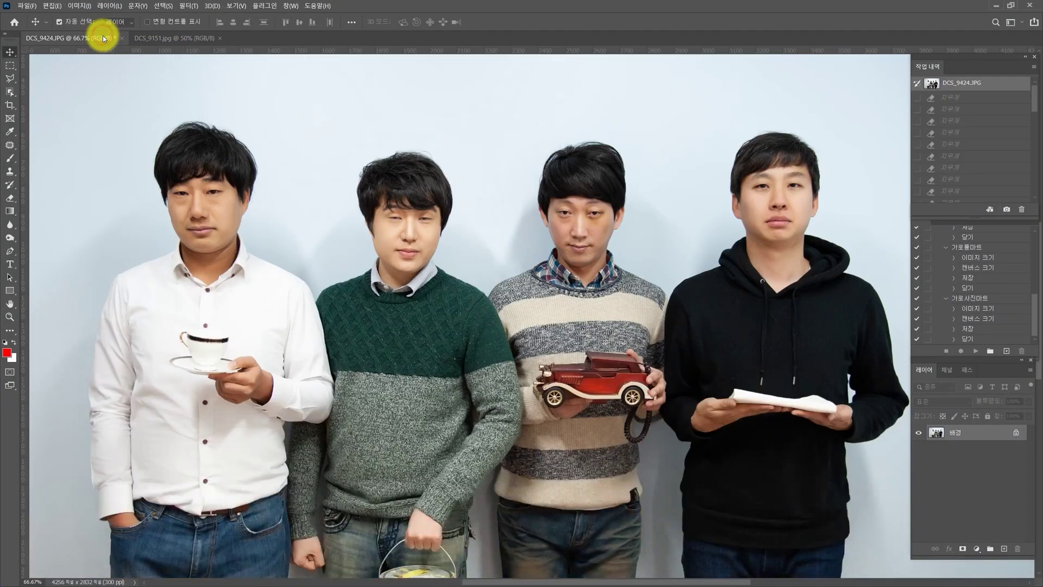
{"action": "left_click", "coordinate": [177, 40]}
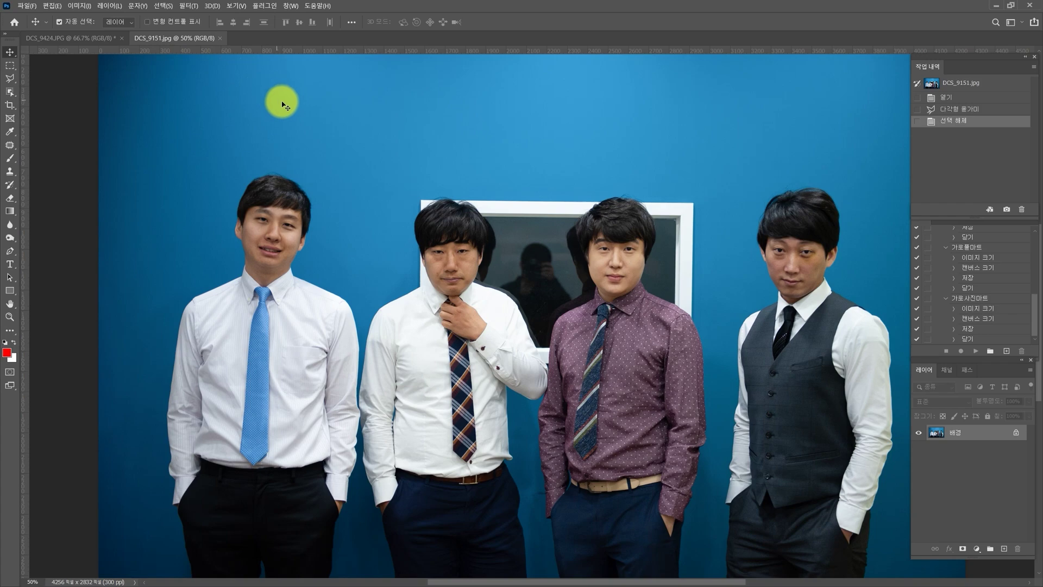
{"action": "left_click", "coordinate": [98, 38]}
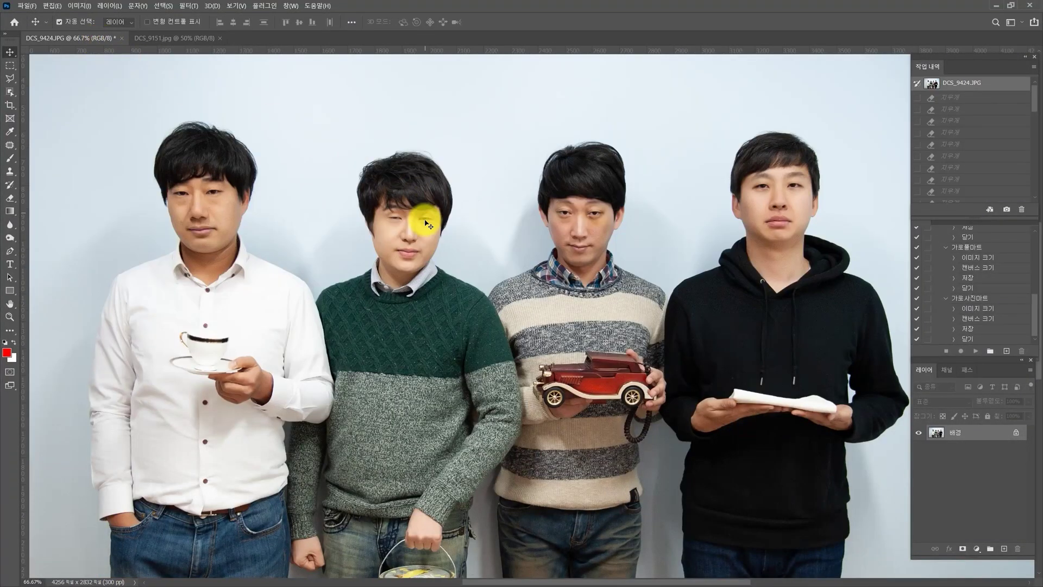
{"action": "left_click", "coordinate": [158, 38]}
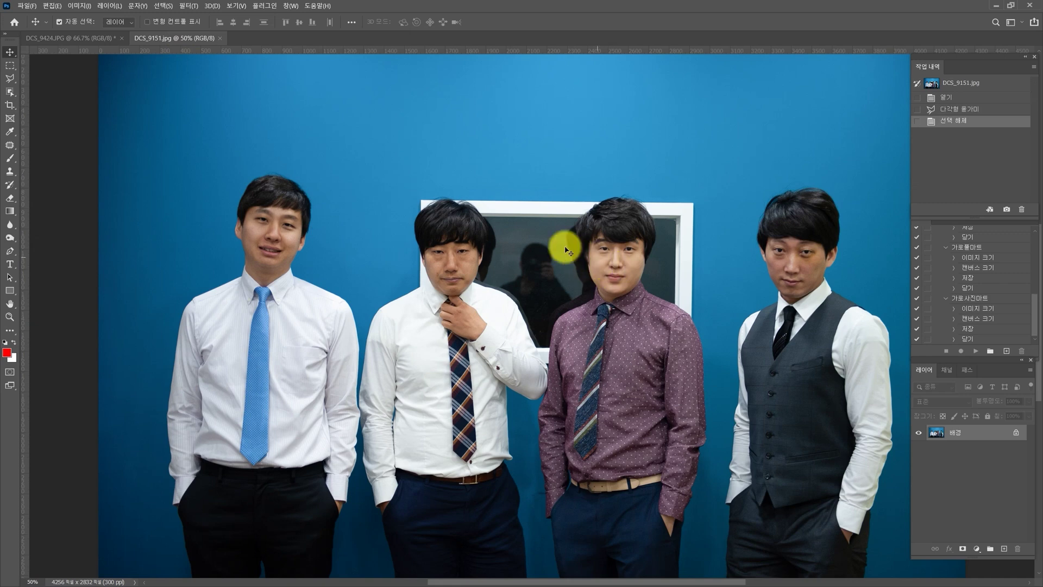
{"action": "left_click", "coordinate": [63, 38]}
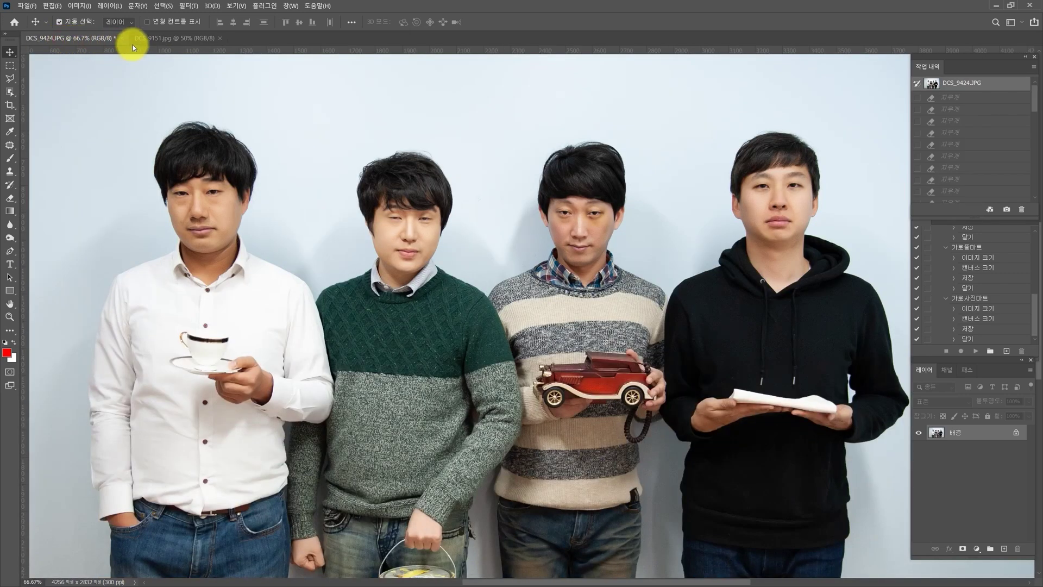
Step: Outline the open eyes of the man in the purple dotted shirt in DCS_9151.jpg with the Polygonal Lasso
{"action": "left_click", "coordinate": [161, 41]}
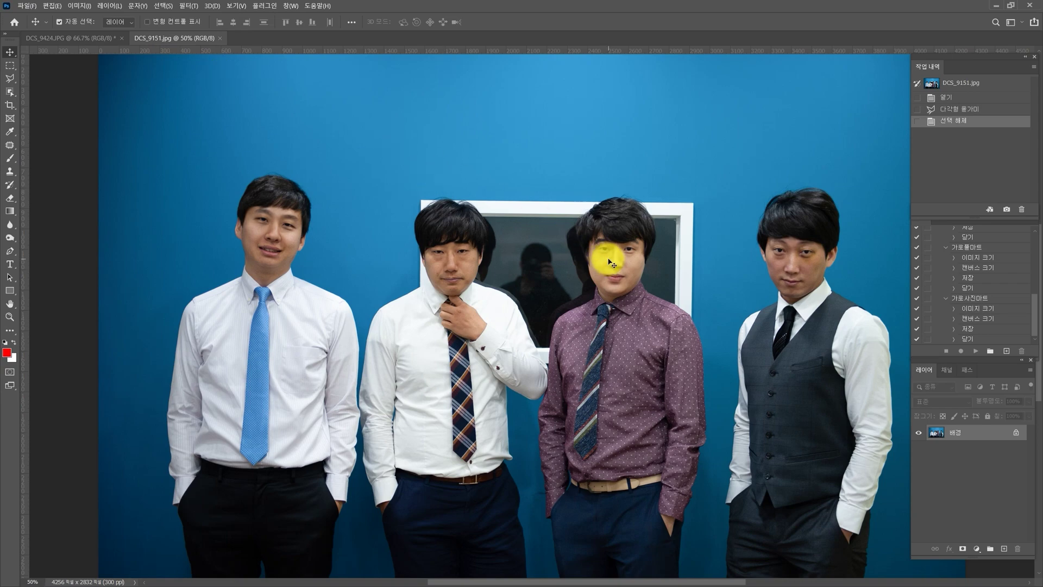
{"action": "scroll", "coordinate": [610, 262], "scroll_direction": "up", "scroll_amount": 4}
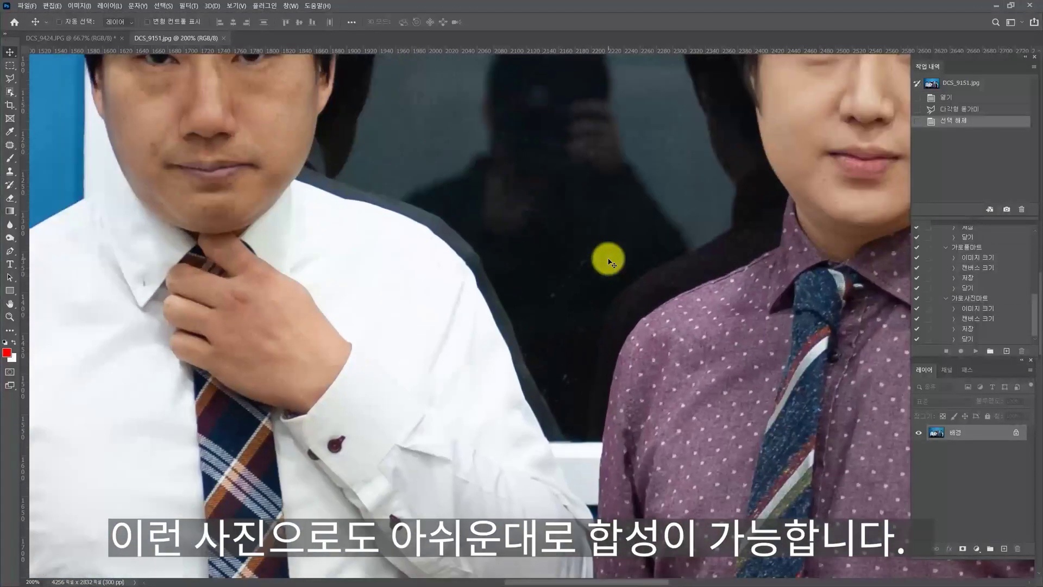
{"action": "key", "text": "h"}
{"action": "left_click_drag", "start_coordinate": [610, 263], "coordinate": [489, 268]}
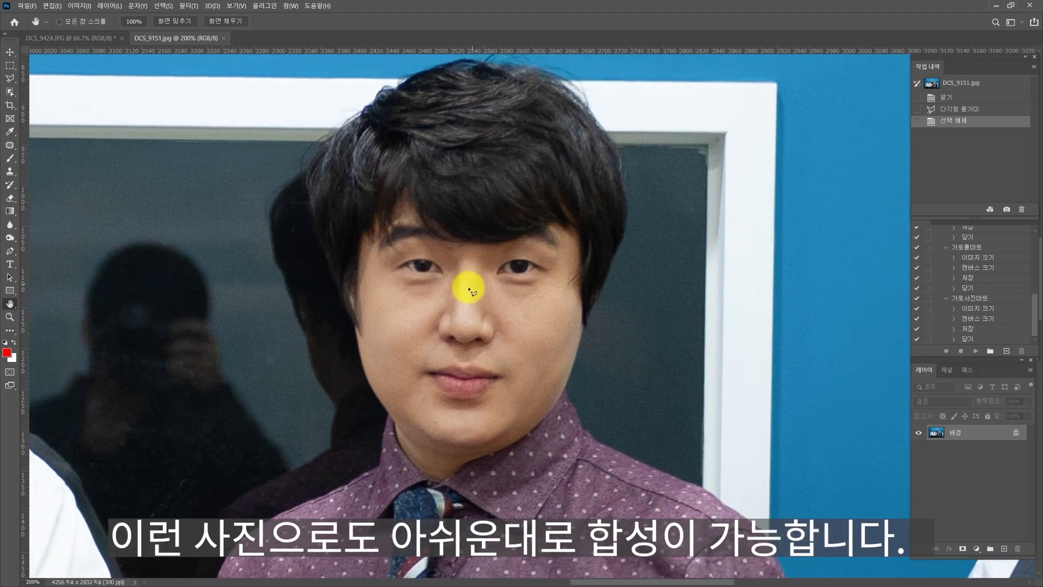
{"action": "key", "text": "l"}
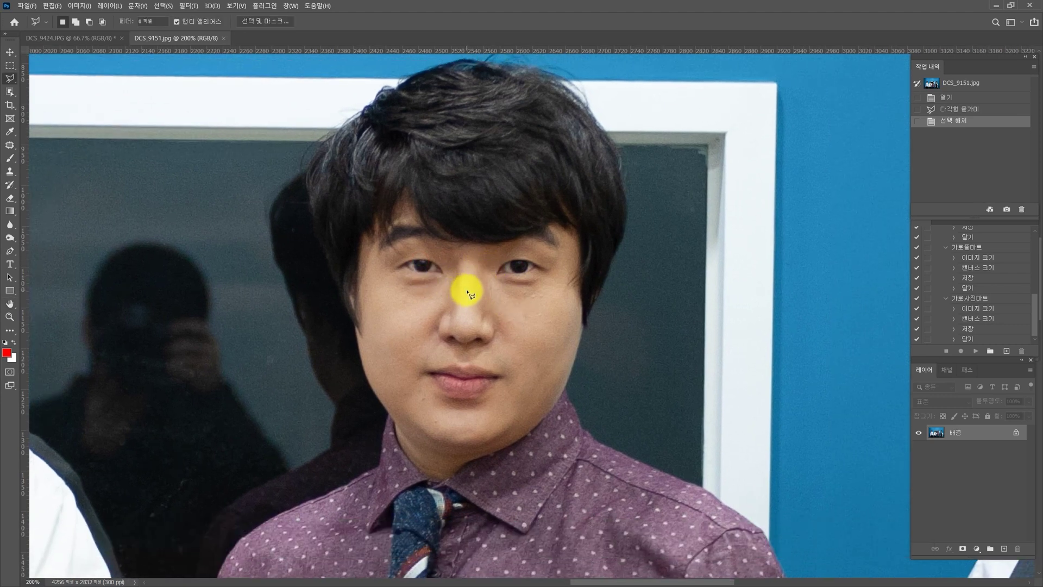
{"action": "left_click", "coordinate": [471, 286]}
{"action": "left_click", "coordinate": [398, 292]}
{"action": "left_click", "coordinate": [367, 275]}
{"action": "left_click", "coordinate": [401, 245]}
{"action": "left_click", "coordinate": [511, 246]}
{"action": "left_click", "coordinate": [556, 253]}
{"action": "left_click", "coordinate": [554, 284]}
{"action": "left_click", "coordinate": [471, 288]}
{"action": "left_click", "coordinate": [471, 288]}
Step: Copy the outlined eyes into DCS_9424.JPG as a new layer and place them over the man's closed eyes
{"action": "key", "text": "ctrl+c"}
{"action": "left_click", "coordinate": [74, 38]}
{"action": "key", "text": "ctrl+v"}
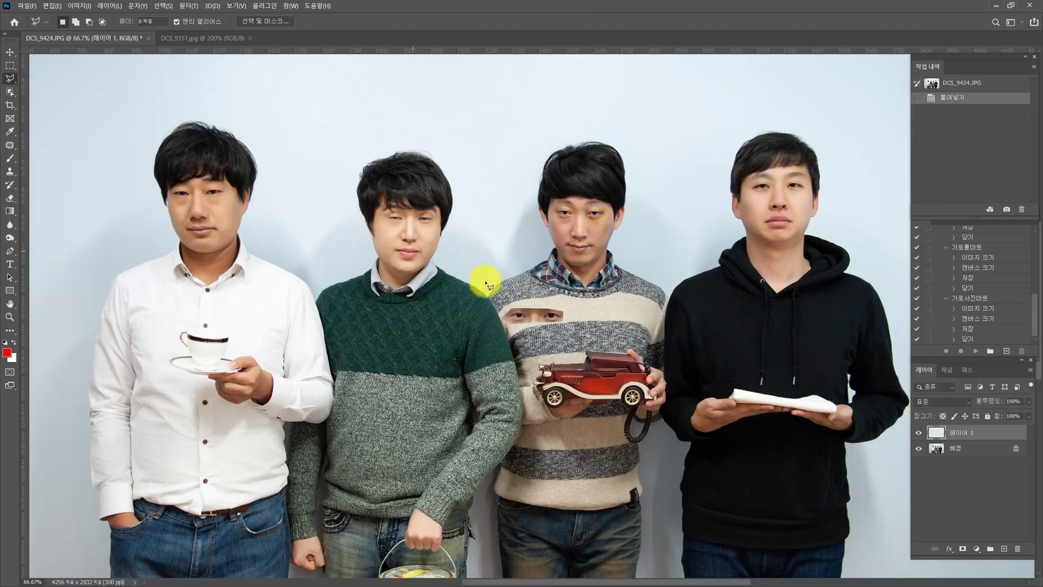
{"action": "key", "text": "v"}
{"action": "left_click_drag", "start_coordinate": [530, 312], "coordinate": [411, 220]}
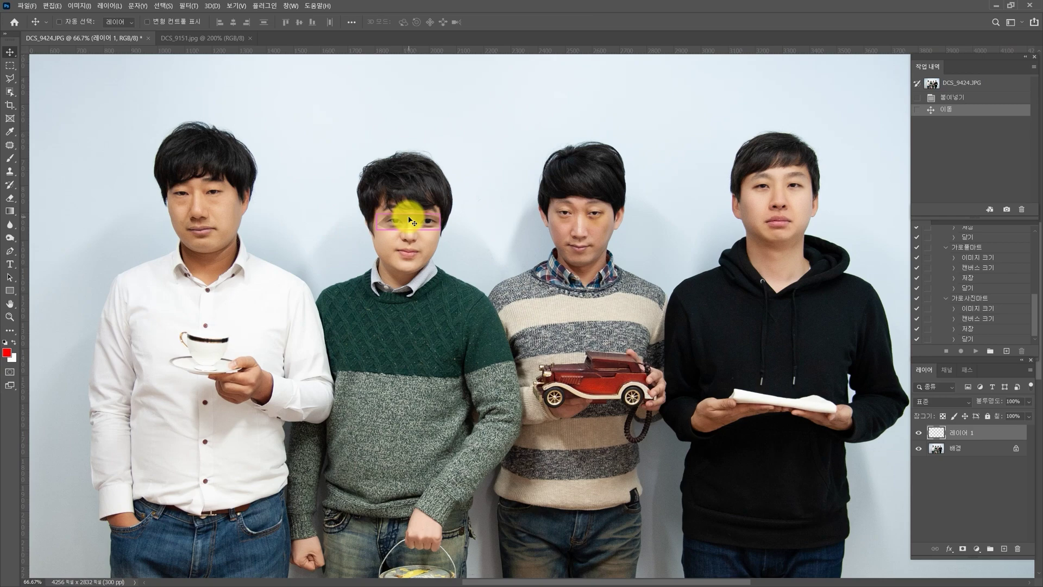
{"action": "scroll", "coordinate": [408, 219], "scroll_direction": "up", "scroll_amount": 3}
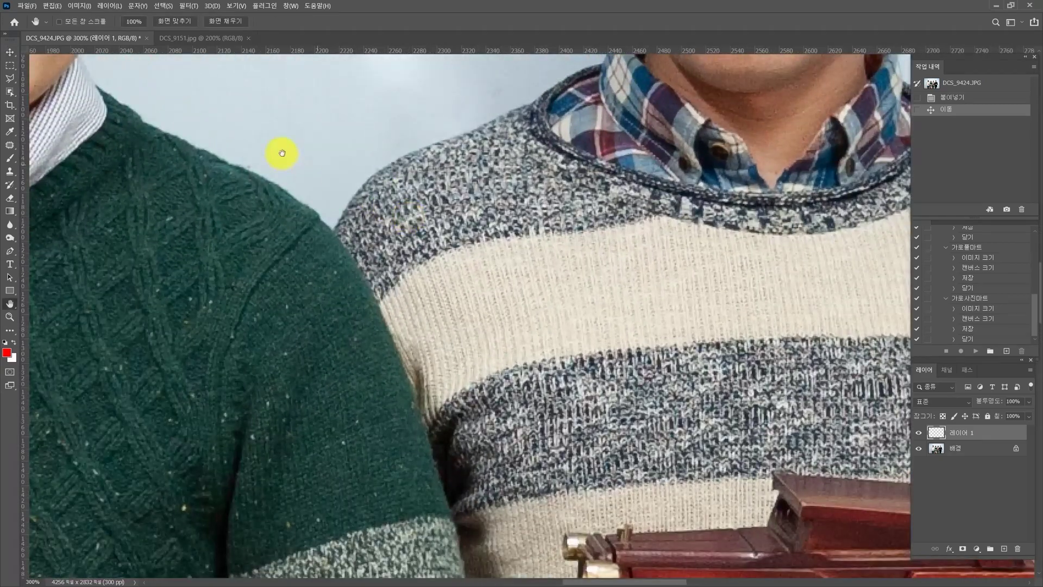
Step: Move the pasted eyes off the man's face onto the blank wall beside it
{"action": "left_click_drag", "start_coordinate": [279, 156], "coordinate": [397, 323]}
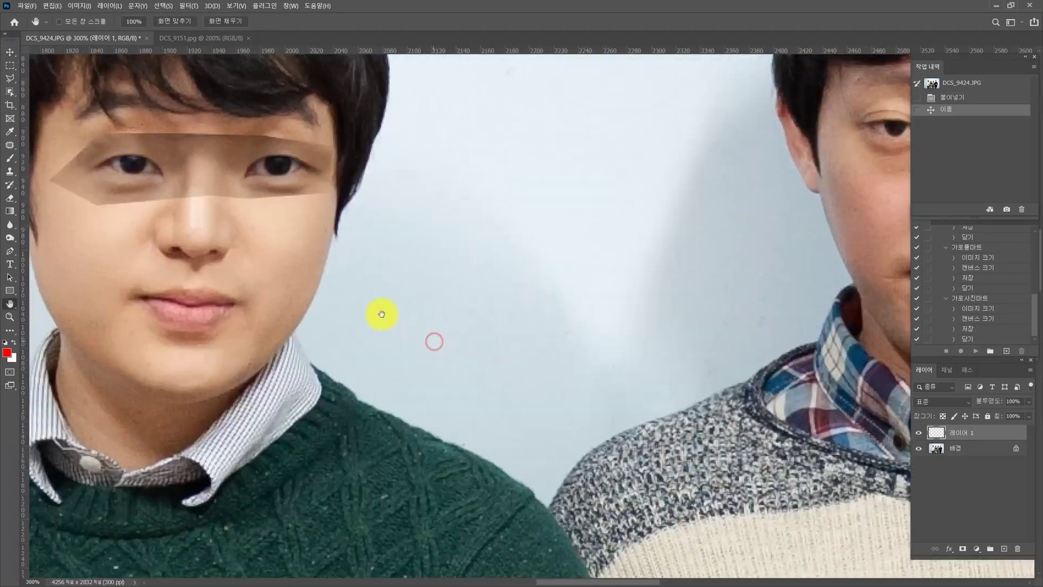
{"action": "key", "text": "v"}
{"action": "left_click_drag", "start_coordinate": [289, 285], "coordinate": [531, 309]}
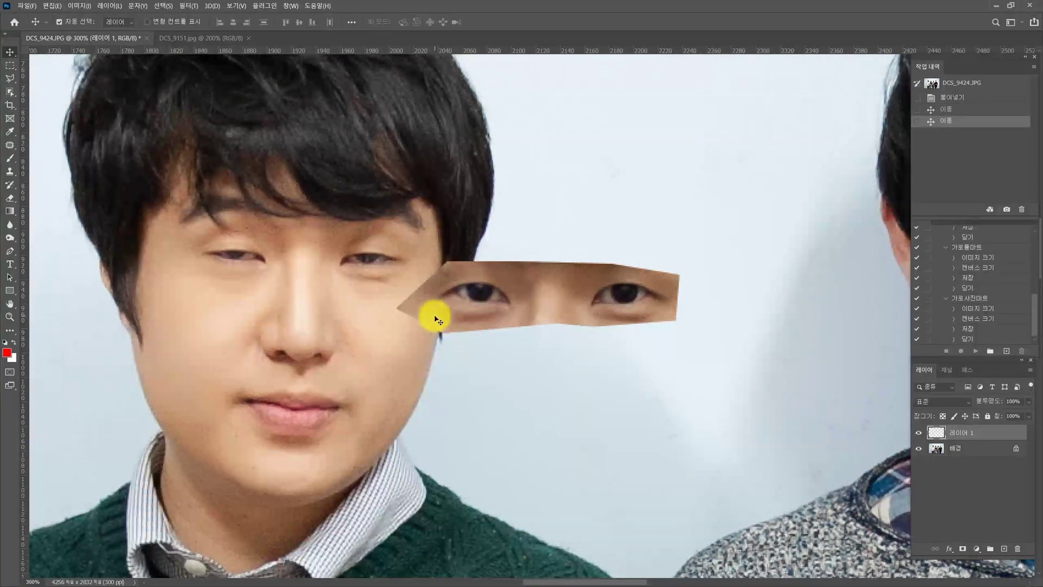
Step: Brighten the pasted eyes with Curves, mapping RGB input 105 to output 137 and red input 125 to output 132
{"action": "key", "text": "ctrl+m"}
{"action": "left_click_drag", "start_coordinate": [633, 151], "coordinate": [595, 349]}
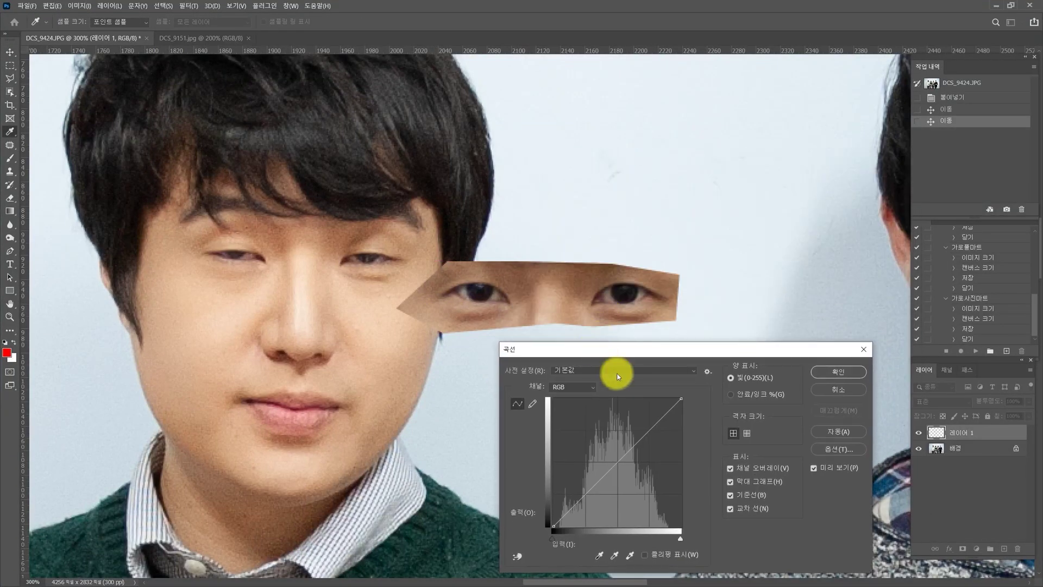
{"action": "left_click_drag", "start_coordinate": [614, 459], "coordinate": [605, 457]}
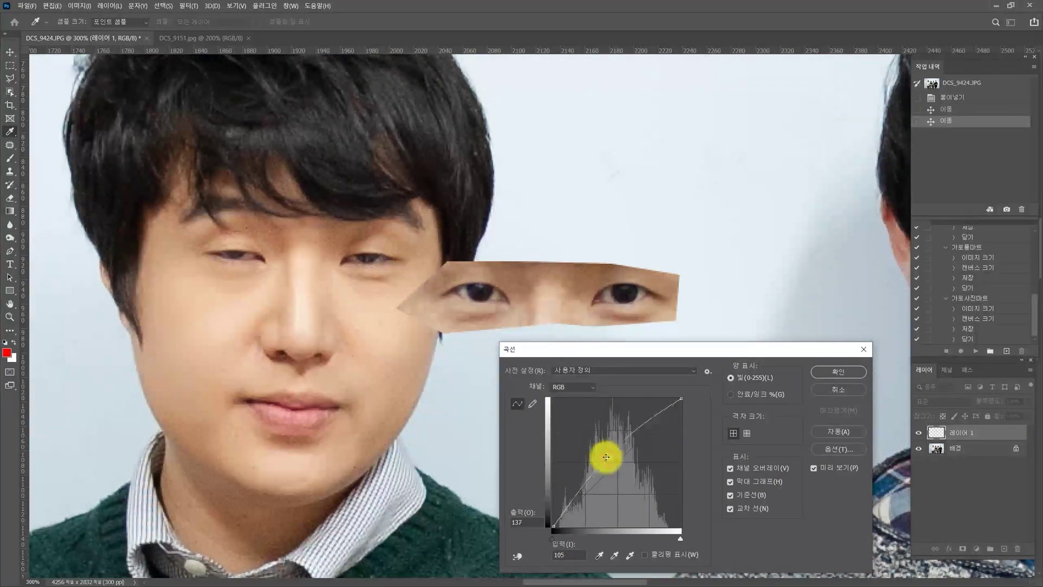
{"action": "left_click", "coordinate": [569, 389]}
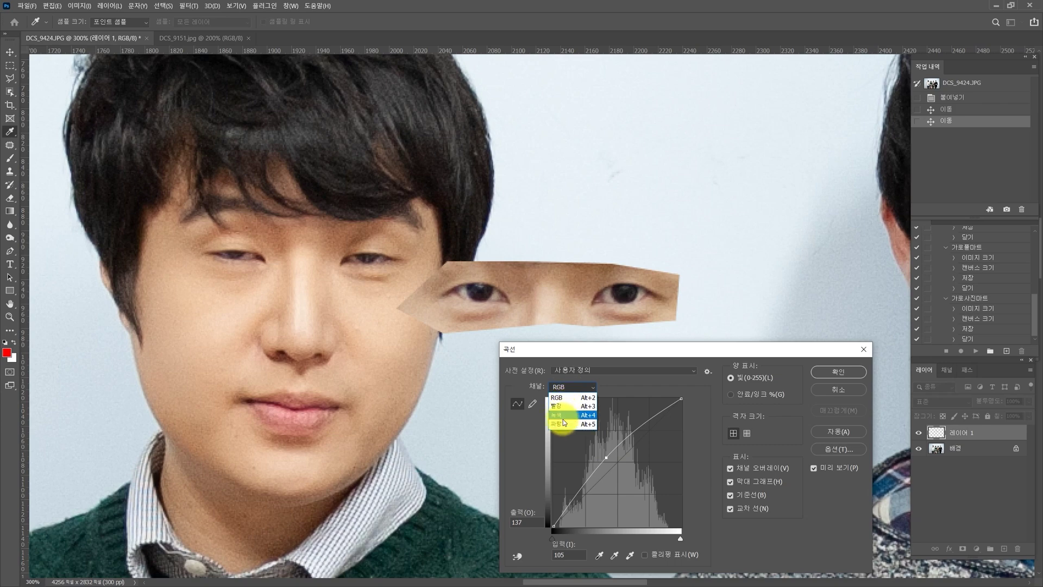
{"action": "left_click", "coordinate": [561, 408]}
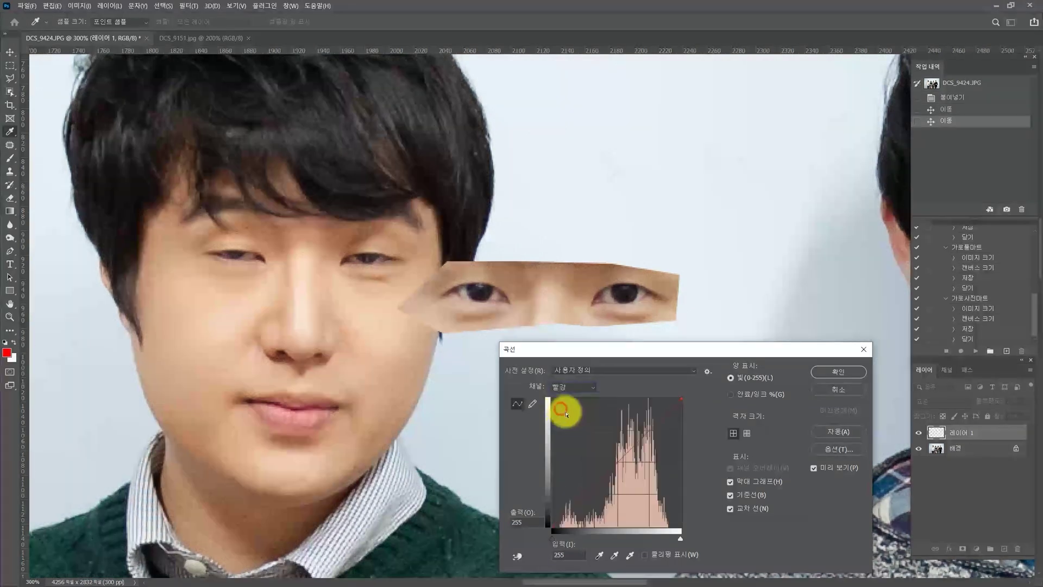
{"action": "left_click", "coordinate": [616, 460]}
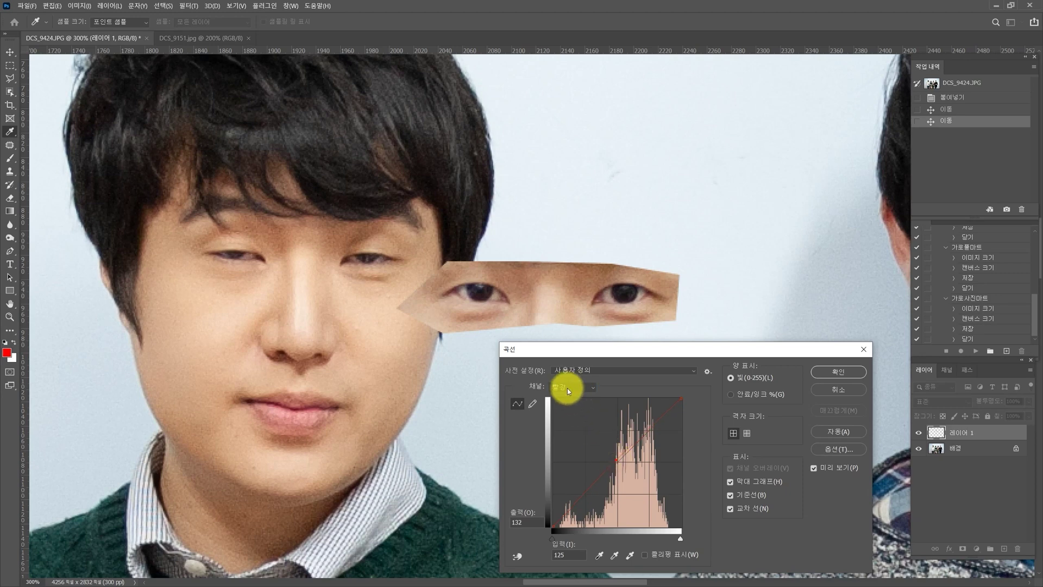
Step: Set the blue channel's curve to input 131, output 130, and apply the Curves adjustment
{"action": "left_click", "coordinate": [567, 388]}
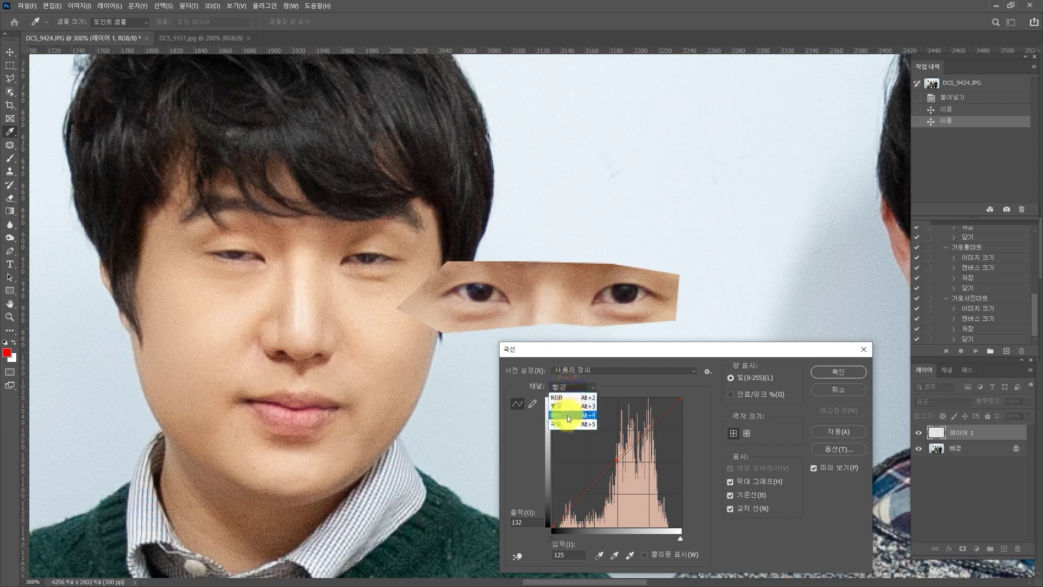
{"action": "left_click", "coordinate": [565, 426]}
{"action": "left_click", "coordinate": [614, 458]}
{"action": "left_click_drag", "start_coordinate": [613, 458], "coordinate": [619, 460]}
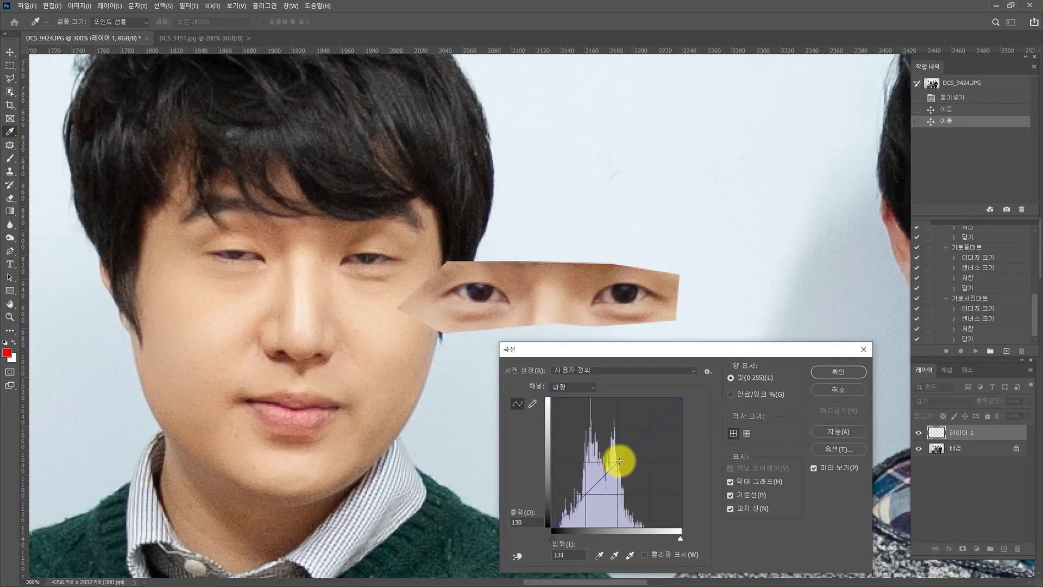
{"action": "left_click", "coordinate": [815, 372]}
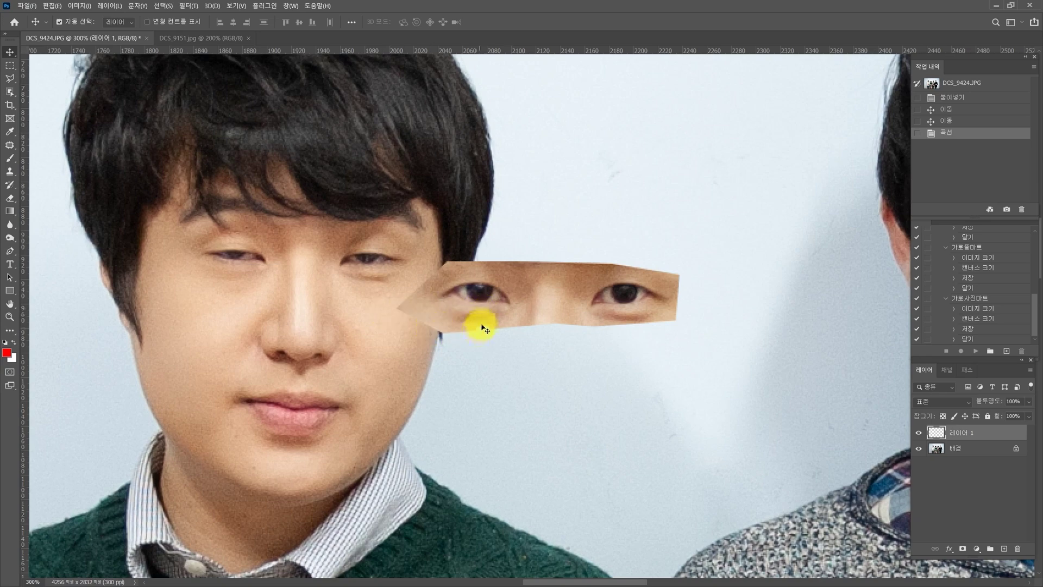
Step: Place the colour-matched eyes back over the man's closed eyes and scale them proportionally to about 93%
{"action": "left_click_drag", "start_coordinate": [548, 306], "coordinate": [298, 266]}
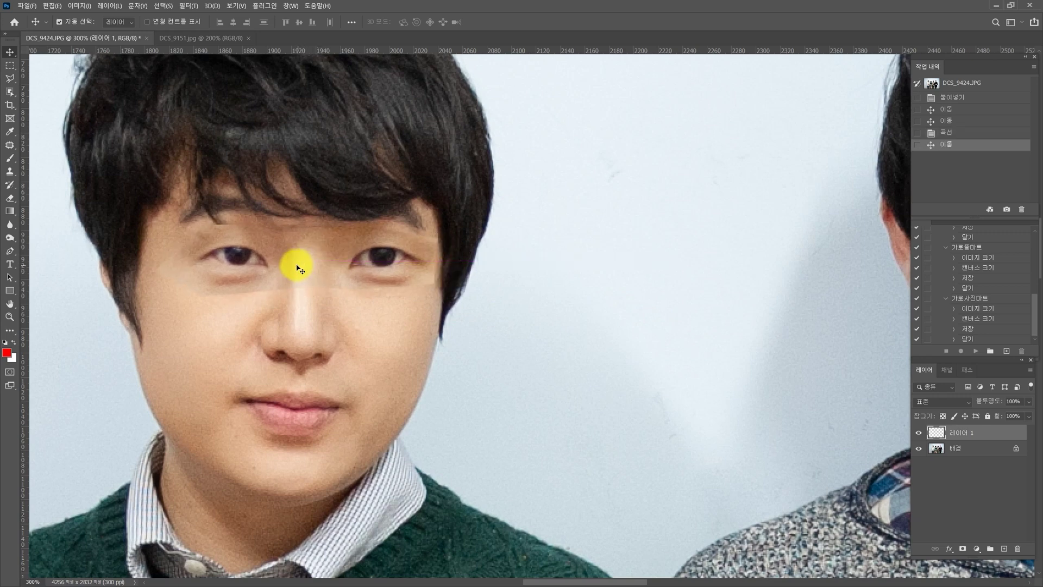
{"action": "key", "text": "ctrl+t"}
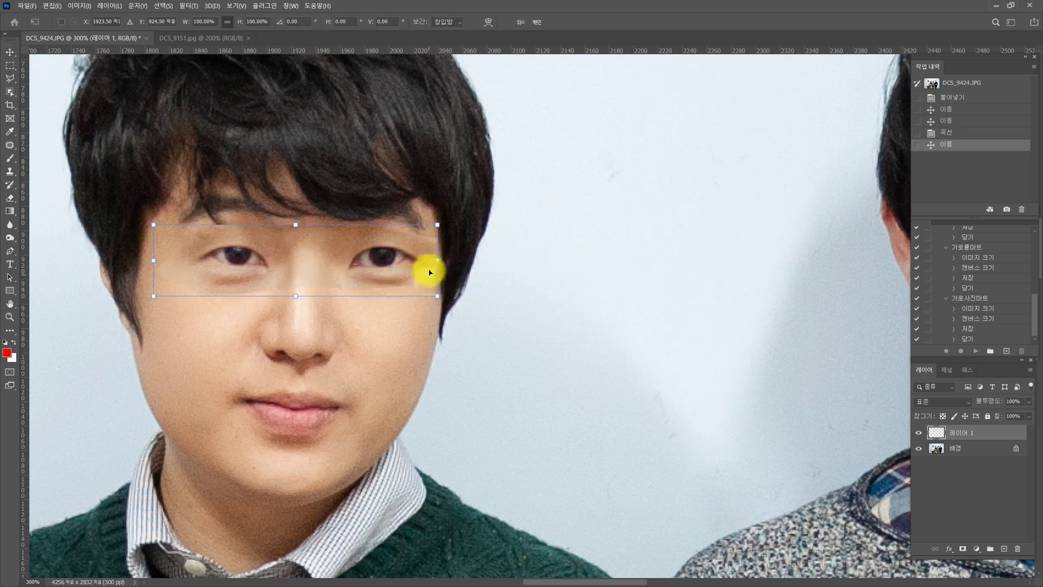
{"action": "left_click_drag", "start_coordinate": [436, 223], "coordinate": [405, 237]}
{"action": "left_click_drag", "start_coordinate": [430, 292], "coordinate": [423, 288]}
{"action": "left_click_drag", "start_coordinate": [322, 268], "coordinate": [327, 273]}
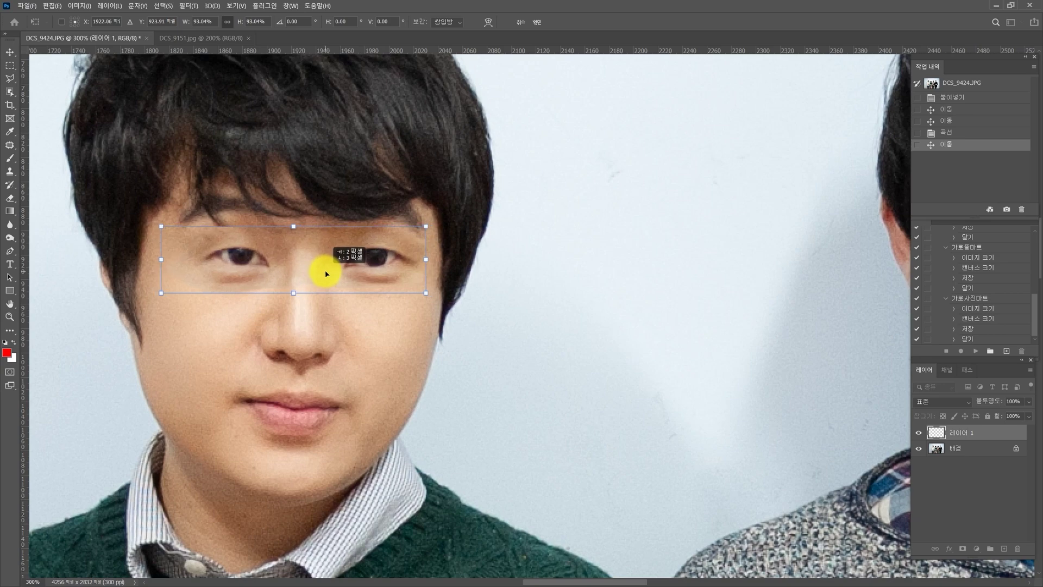
{"action": "key", "text": "Return"}
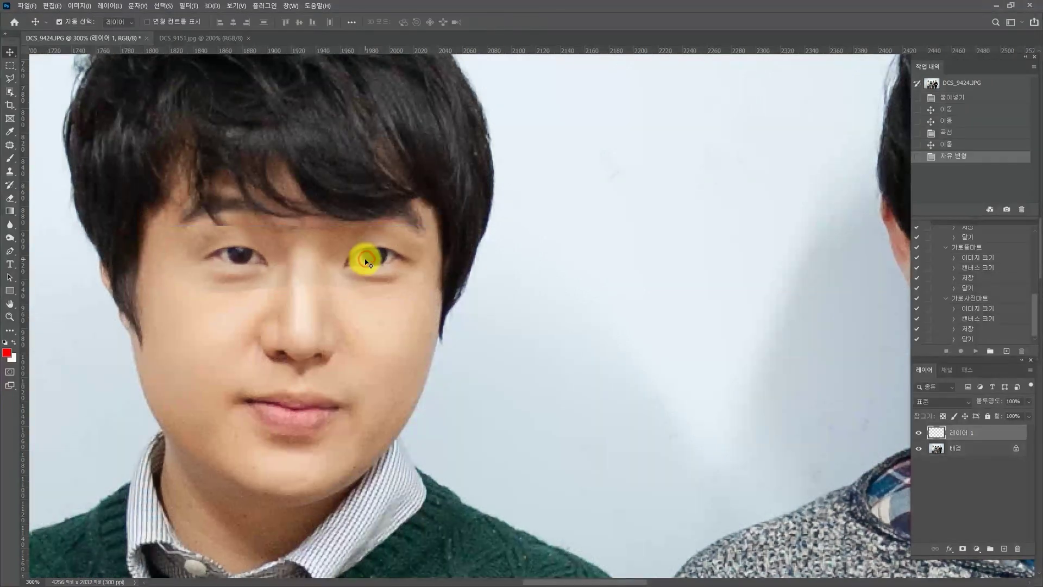
Step: Compare the face with and without the pasted eyes by toggling the eye layer's visibility
{"action": "left_click", "coordinate": [918, 431]}
{"action": "left_click", "coordinate": [915, 432]}
{"action": "left_click", "coordinate": [914, 433]}
{"action": "left_click", "coordinate": [912, 433]}
{"action": "left_click", "coordinate": [918, 433]}
{"action": "left_click", "coordinate": [918, 433]}
Step: Lower the eye layer's opacity to 59% and shift it slightly to line up with the eyes beneath
{"action": "left_click_drag", "start_coordinate": [1027, 401], "coordinate": [1007, 410]}
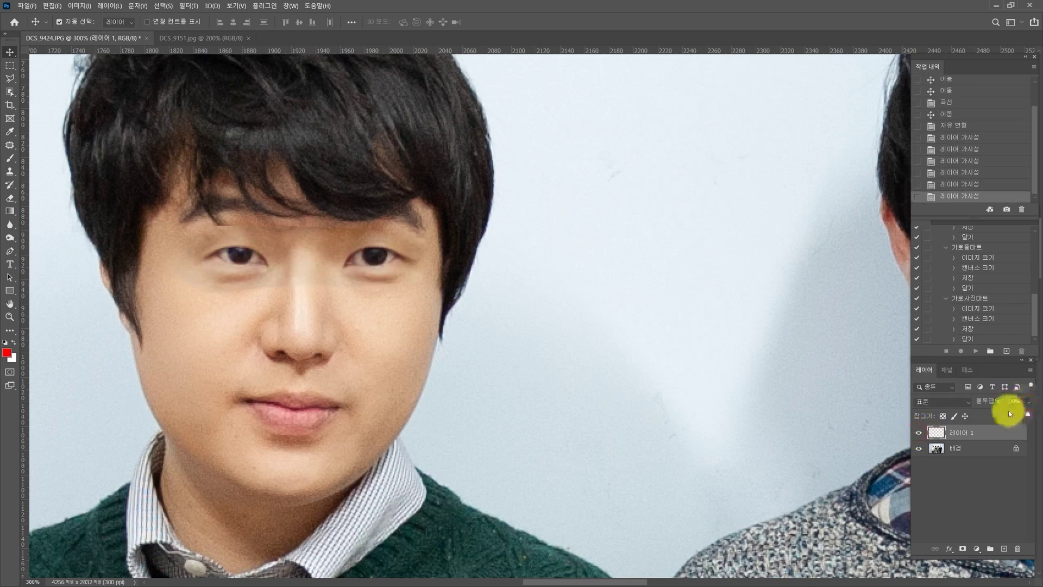
{"action": "left_click_drag", "start_coordinate": [368, 264], "coordinate": [364, 261]}
{"action": "key", "text": "Right"}
{"action": "key", "text": "Right"}
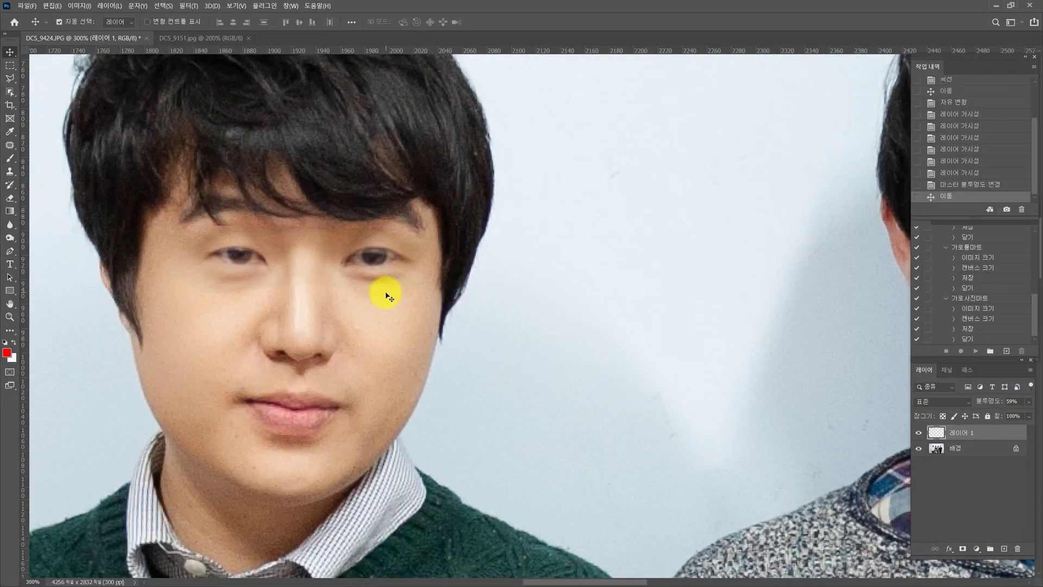
{"action": "key", "text": "Right"}
{"action": "key", "text": "t"}
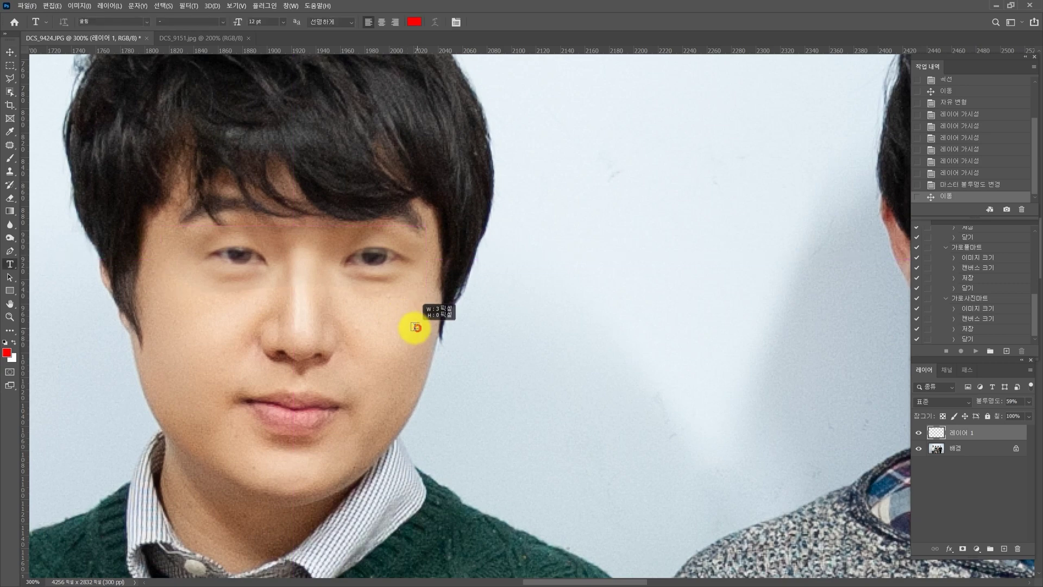
{"action": "left_click", "coordinate": [415, 327]}
{"action": "left_click", "coordinate": [963, 433]}
{"action": "key", "text": "Delete"}
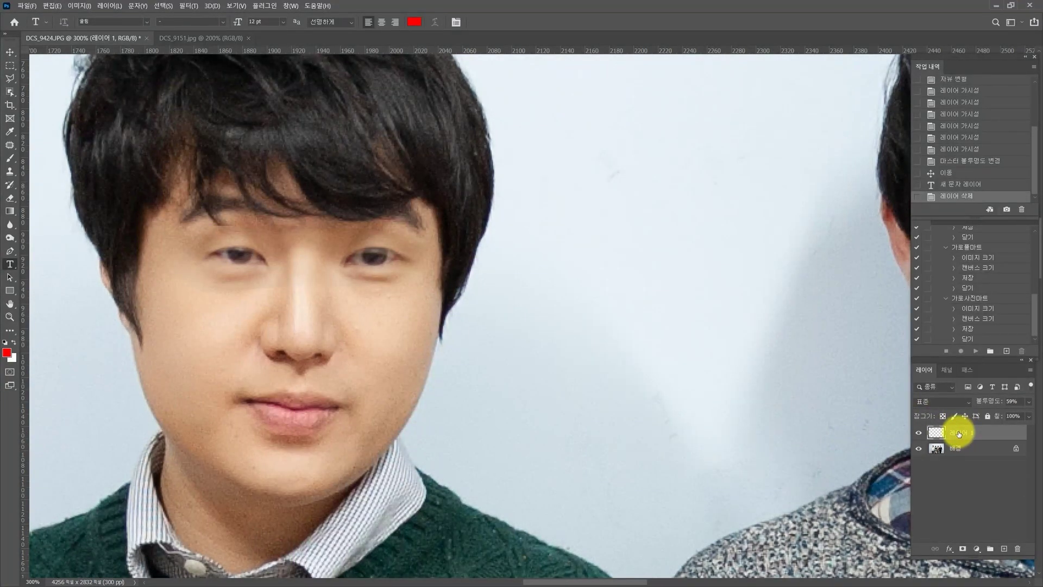
Step: Adjust the angle of the semi-transparent eye layer slightly with Free Transform
{"action": "key", "text": "ctrl+t"}
{"action": "left_click_drag", "start_coordinate": [435, 319], "coordinate": [431, 319]}
{"action": "key", "text": "Return"}
{"action": "key", "text": "t"}
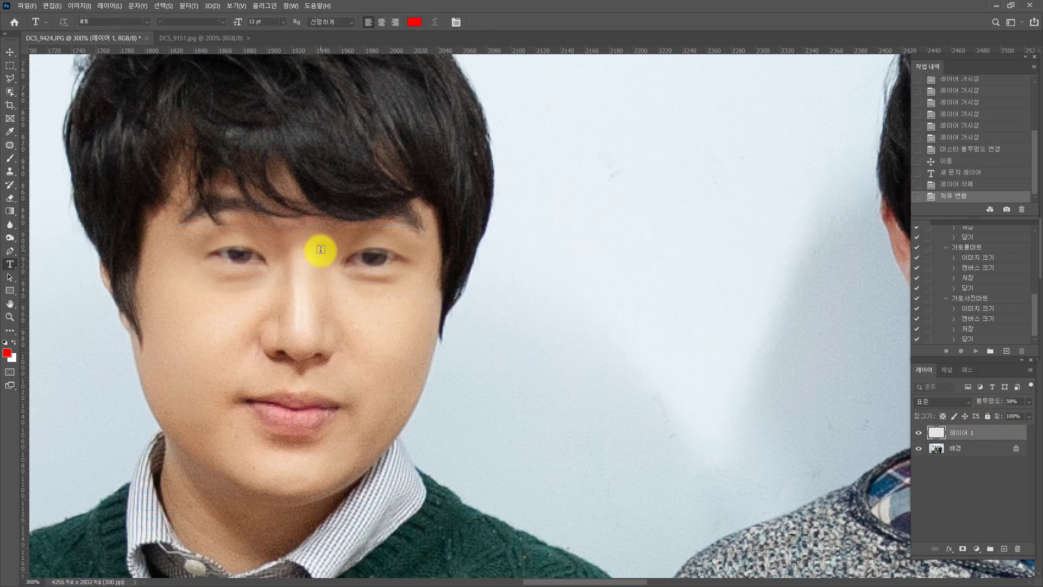
Step: Nudge the eye layer in small increments until it matches the position of the original eyes
{"action": "key", "text": "v"}
{"action": "key", "text": "Up"}
{"action": "key", "text": "Up"}
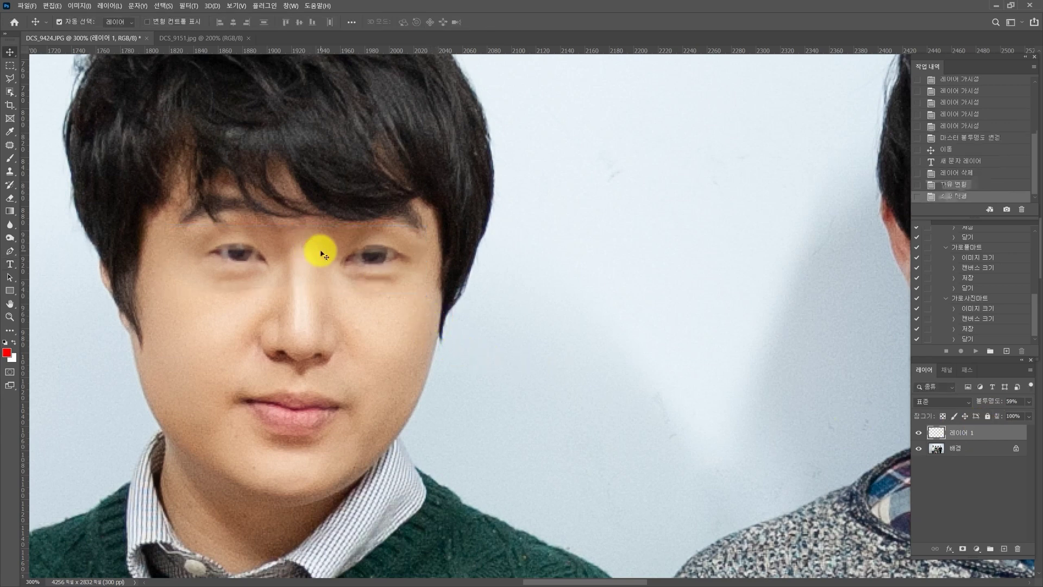
{"action": "key", "text": "Up"}
{"action": "key", "text": "Up"}
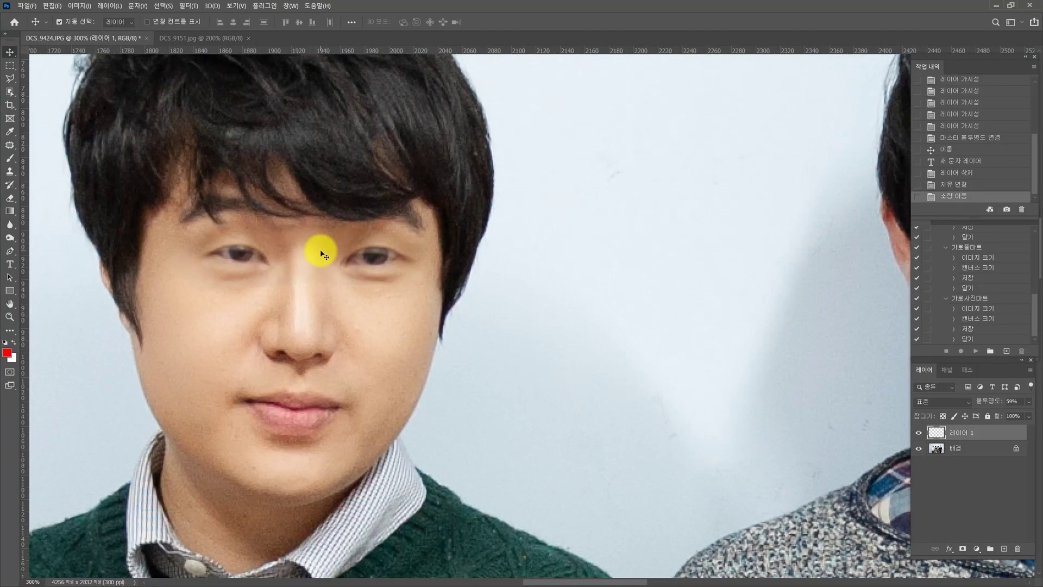
{"action": "key", "text": "Right"}
{"action": "key", "text": "Right"}
{"action": "key", "text": "Down"}
{"action": "key", "text": "Up"}
{"action": "key", "text": "Left"}
{"action": "key", "text": "Right"}
{"action": "key", "text": "Left"}
{"action": "key", "text": "Right"}
{"action": "key", "text": "Left"}
{"action": "key", "text": "Right"}
{"action": "key", "text": "Right"}
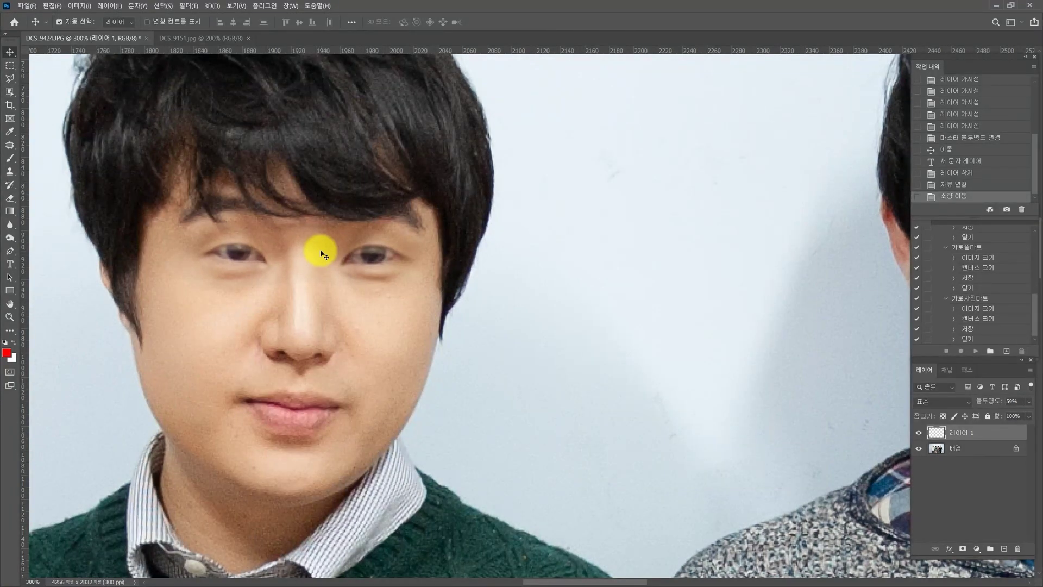
{"action": "key", "text": "Left"}
{"action": "key", "text": "Right"}
{"action": "key", "text": "Left"}
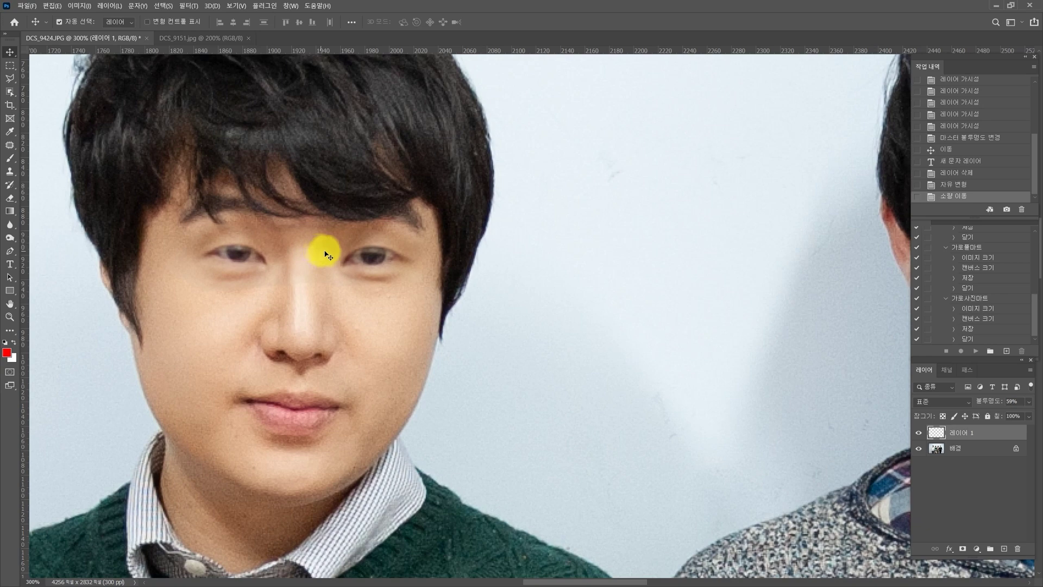
Step: Erase the patch's edges around the nose bridge, brows and under-eye areas with a soft Eraser at 52% opacity
{"action": "key", "text": "e"}
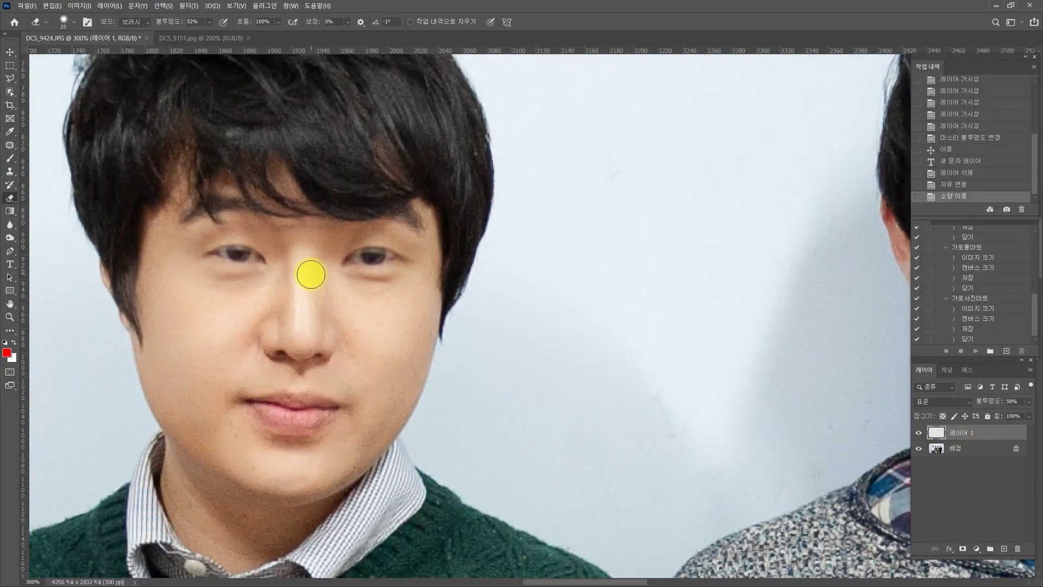
{"action": "key", "text": "bracketright"}
{"action": "key", "text": "bracketright"}
{"action": "left_click_drag", "start_coordinate": [287, 267], "coordinate": [302, 212]}
{"action": "left_click", "coordinate": [298, 231]}
{"action": "left_click", "coordinate": [308, 217]}
{"action": "key", "text": "bracketleft"}
{"action": "key", "text": "bracketleft"}
{"action": "key", "text": "bracketleft"}
{"action": "left_click", "coordinate": [317, 237]}
{"action": "left_click", "coordinate": [350, 228]}
{"action": "left_click", "coordinate": [400, 214]}
{"action": "left_click_drag", "start_coordinate": [426, 299], "coordinate": [406, 300]}
{"action": "left_click", "coordinate": [319, 298]}
{"action": "left_click", "coordinate": [280, 307]}
{"action": "left_click", "coordinate": [176, 286]}
{"action": "left_click", "coordinate": [280, 301]}
Step: Restore the eye layer to 100% opacity and erase the remaining visible edges around both eyes
{"action": "left_click", "coordinate": [1028, 402]}
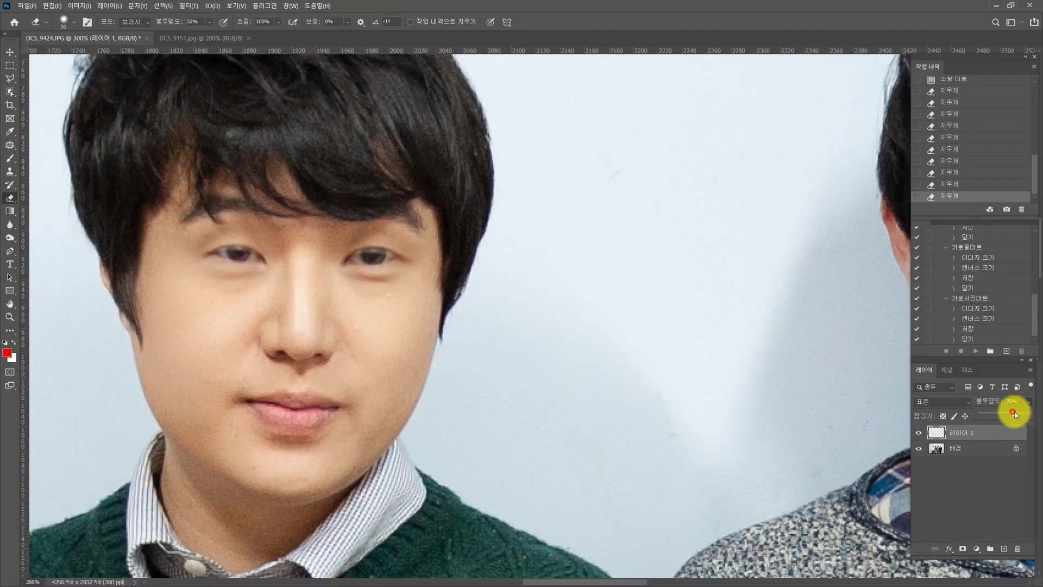
{"action": "left_click_drag", "start_coordinate": [1014, 414], "coordinate": [1029, 414]}
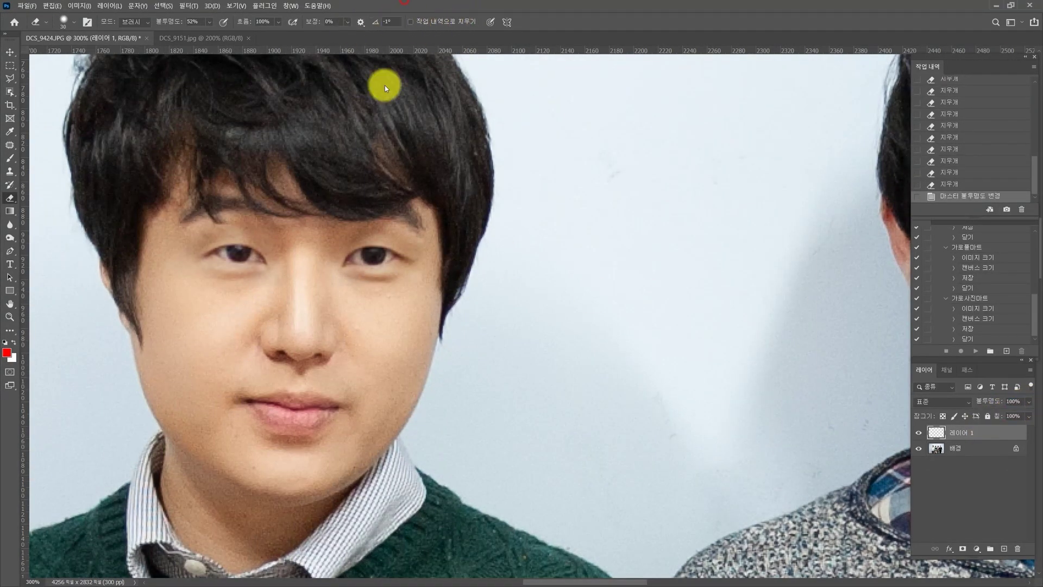
{"action": "left_click", "coordinate": [311, 222]}
{"action": "left_click", "coordinate": [245, 213]}
{"action": "left_click", "coordinate": [209, 215]}
{"action": "left_click", "coordinate": [175, 238]}
{"action": "left_click", "coordinate": [200, 284]}
{"action": "left_click", "coordinate": [212, 284]}
{"action": "left_click", "coordinate": [267, 301]}
{"action": "left_click", "coordinate": [299, 256]}
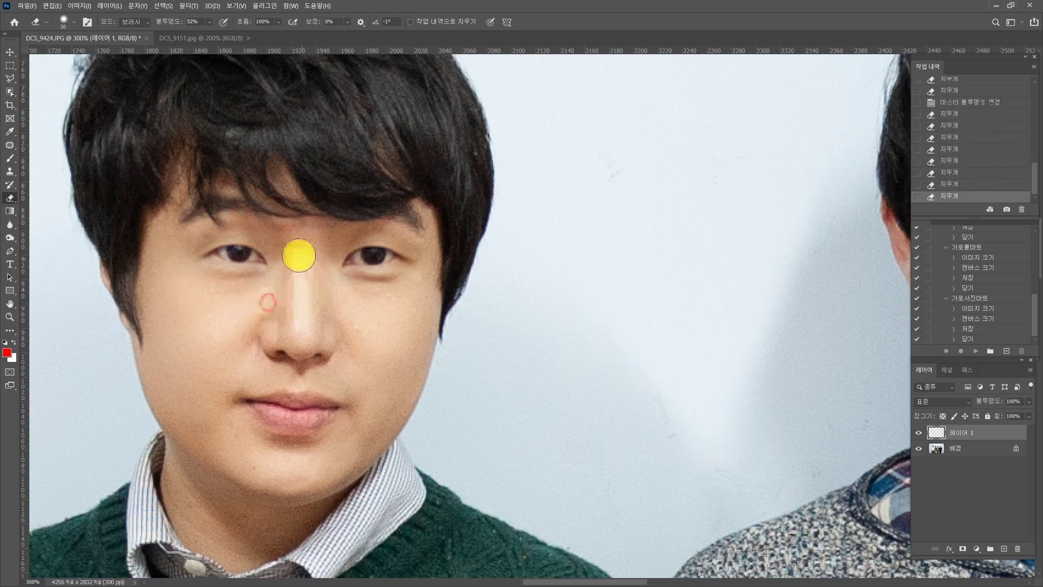
{"action": "left_click", "coordinate": [260, 223]}
{"action": "left_click", "coordinate": [250, 217]}
{"action": "key", "text": "bracketleft"}
{"action": "left_click", "coordinate": [352, 220]}
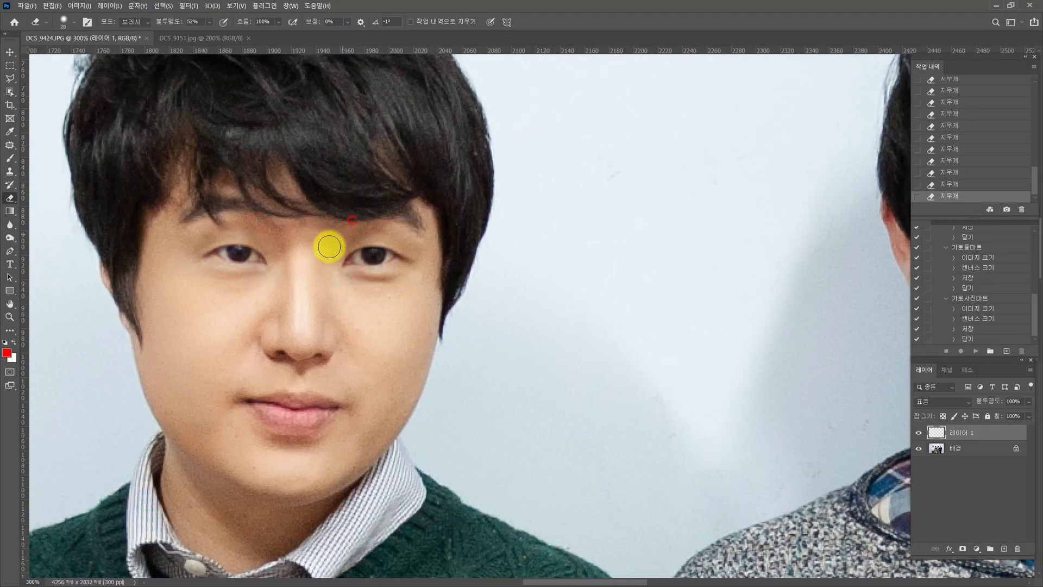
{"action": "left_click", "coordinate": [432, 281]}
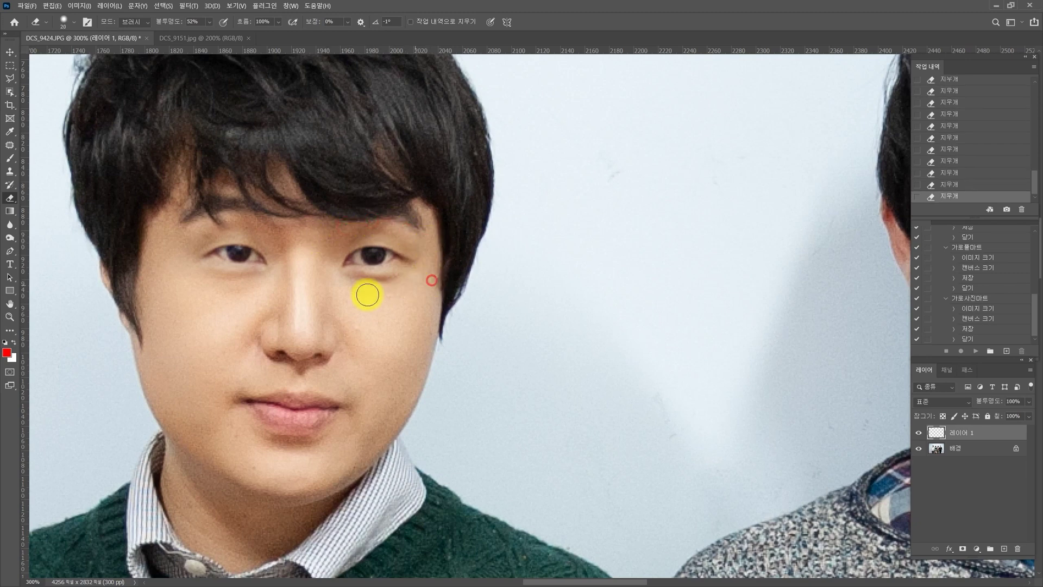
Step: Nudge the blended eye layer slightly to fine-tune its position on the face
{"action": "key", "text": "v"}
{"action": "key", "text": "Up"}
{"action": "key", "text": "Up"}
Step: Examine the retouched eyes within the whole group photo at several magnifications
{"action": "key", "text": "ctrl+minus"}
{"action": "key", "text": "ctrl+minus"}
{"action": "key", "text": "ctrl+minus"}
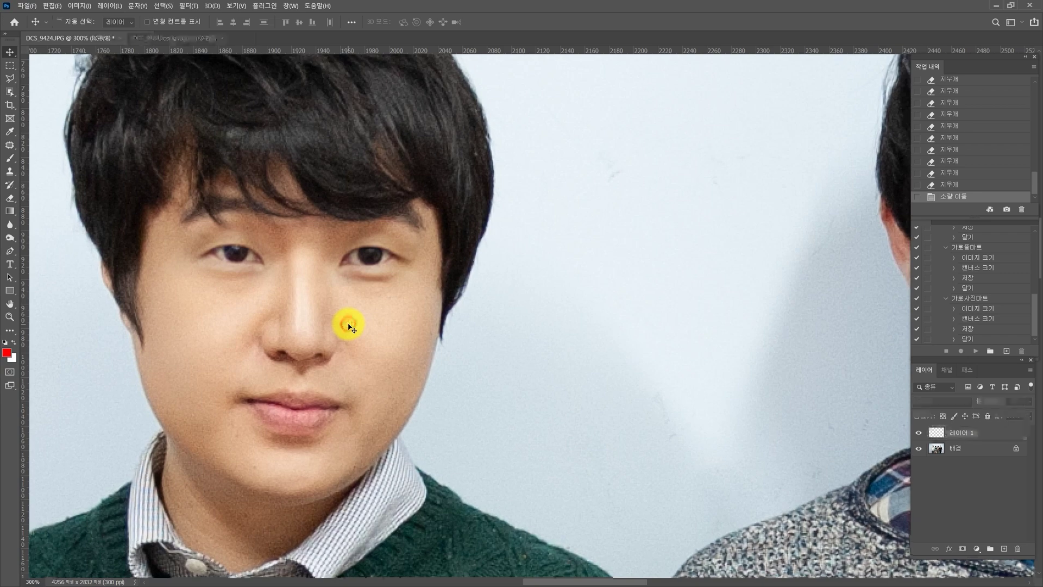
{"action": "key", "text": "ctrl"}
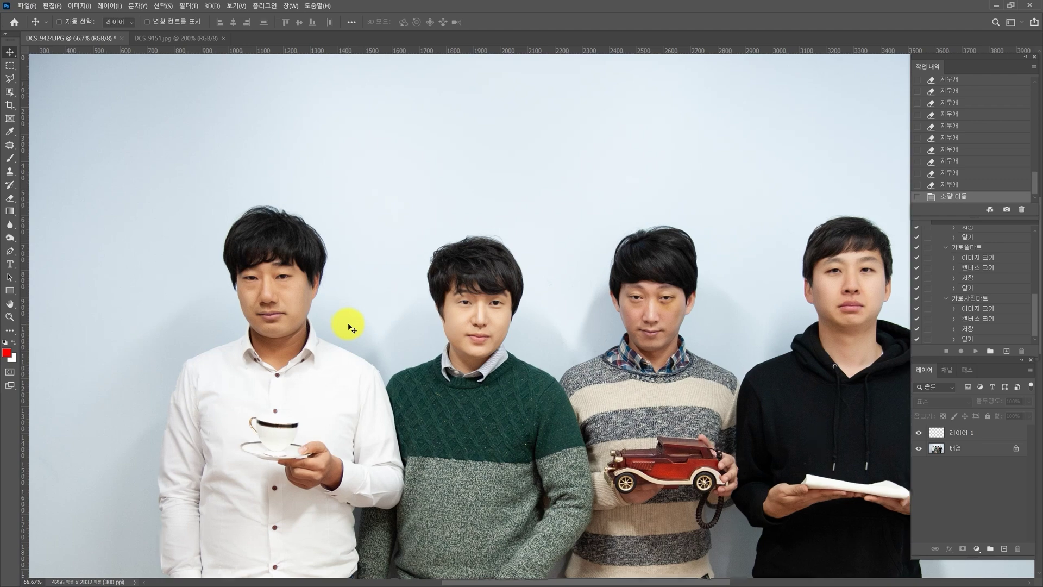
{"action": "key", "text": "ctrl+plus"}
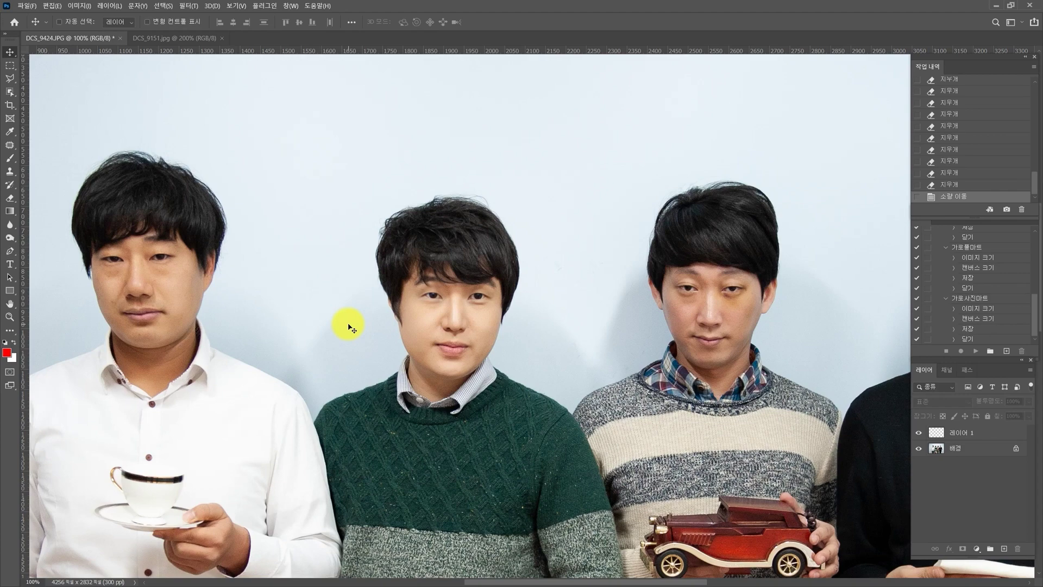
{"action": "key", "text": "ctrl+minus"}
{"action": "key", "text": "ctrl+minus"}
{"action": "key", "text": "ctrl+minus"}
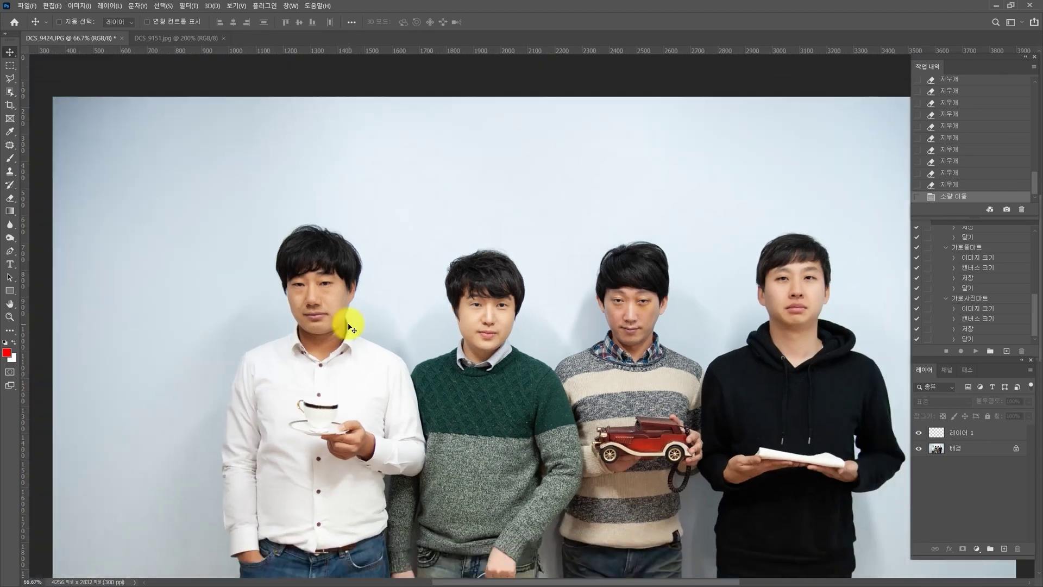
{"action": "key", "text": "ctrl+plus"}
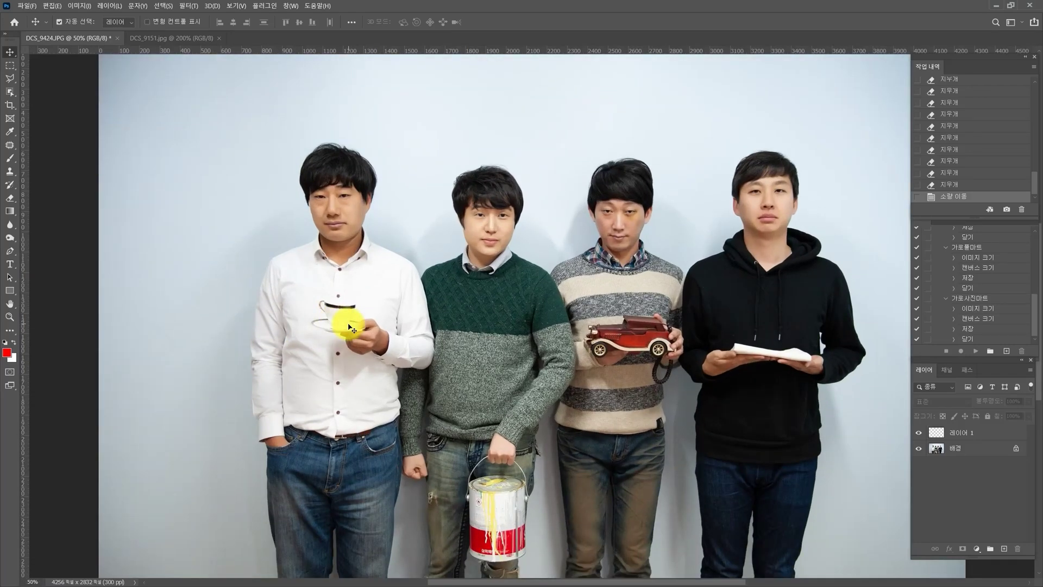
Step: Merge the eye layer down into the background
{"action": "key", "text": "b"}
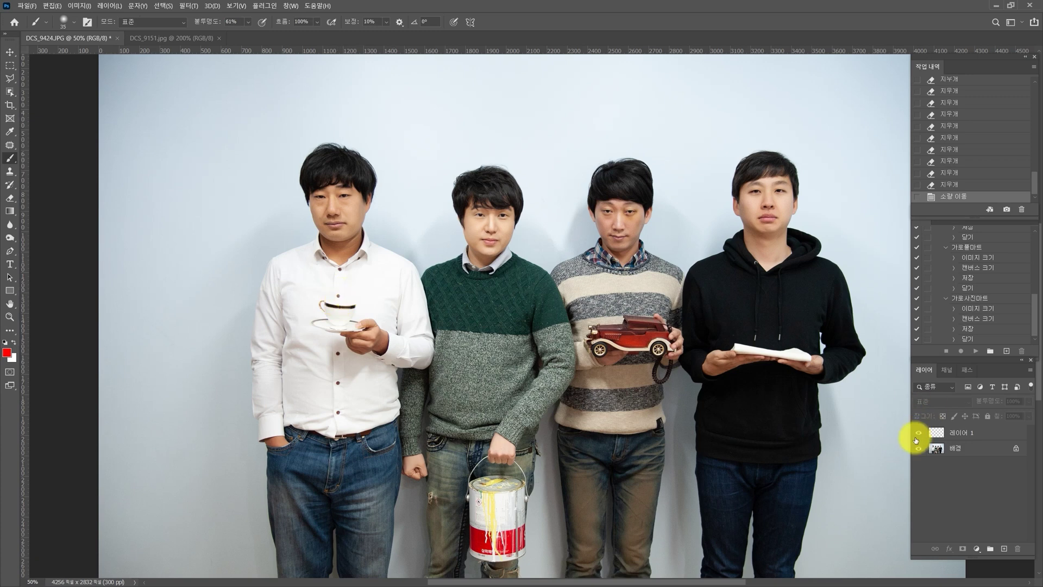
{"action": "key", "text": "ctrl+e"}
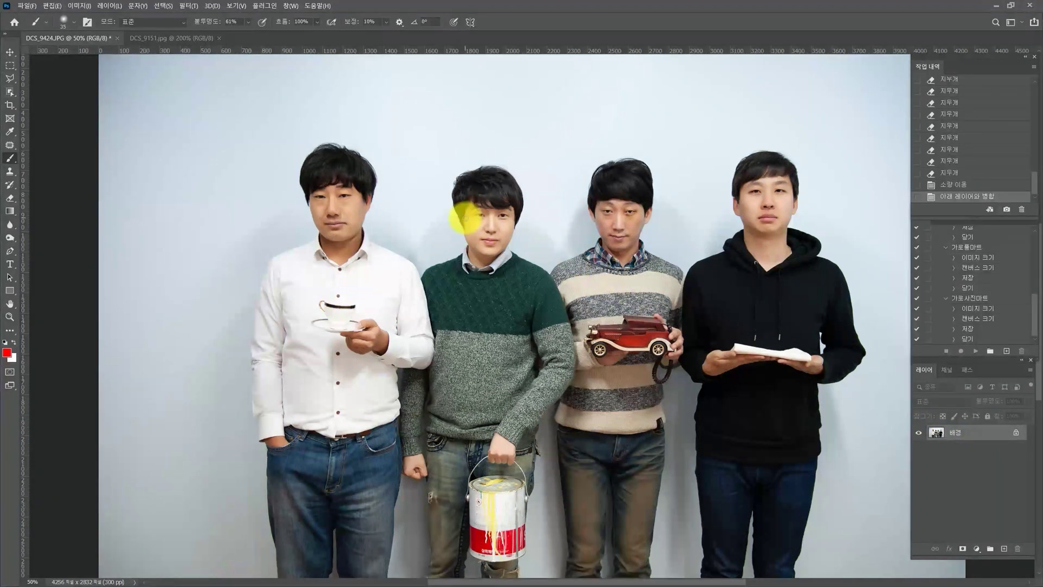